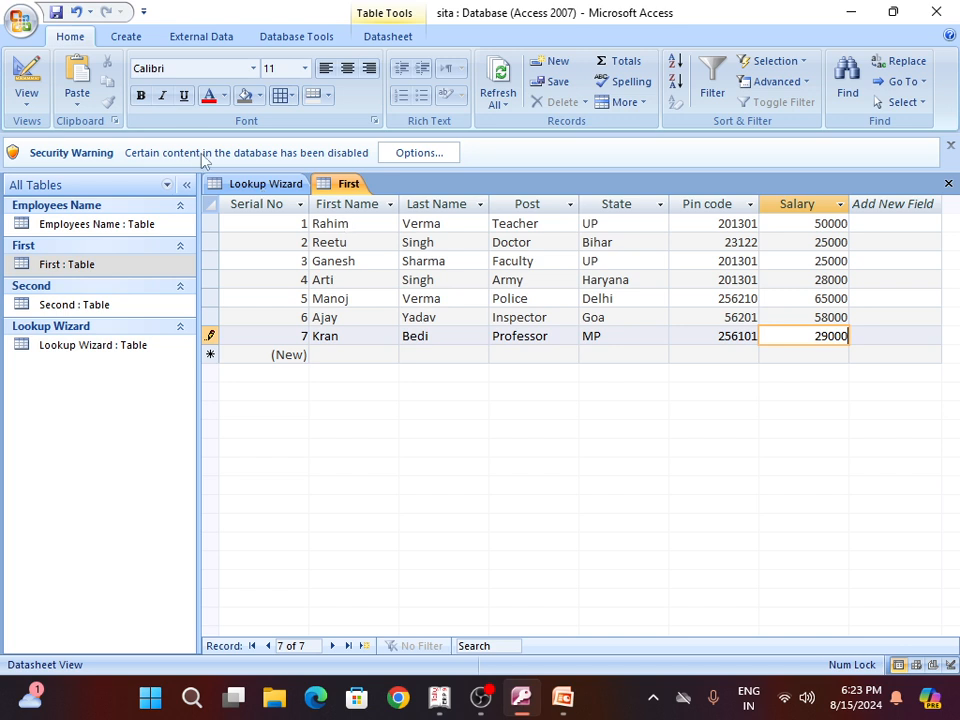
- Create a report from the First table
left_click(122, 38)
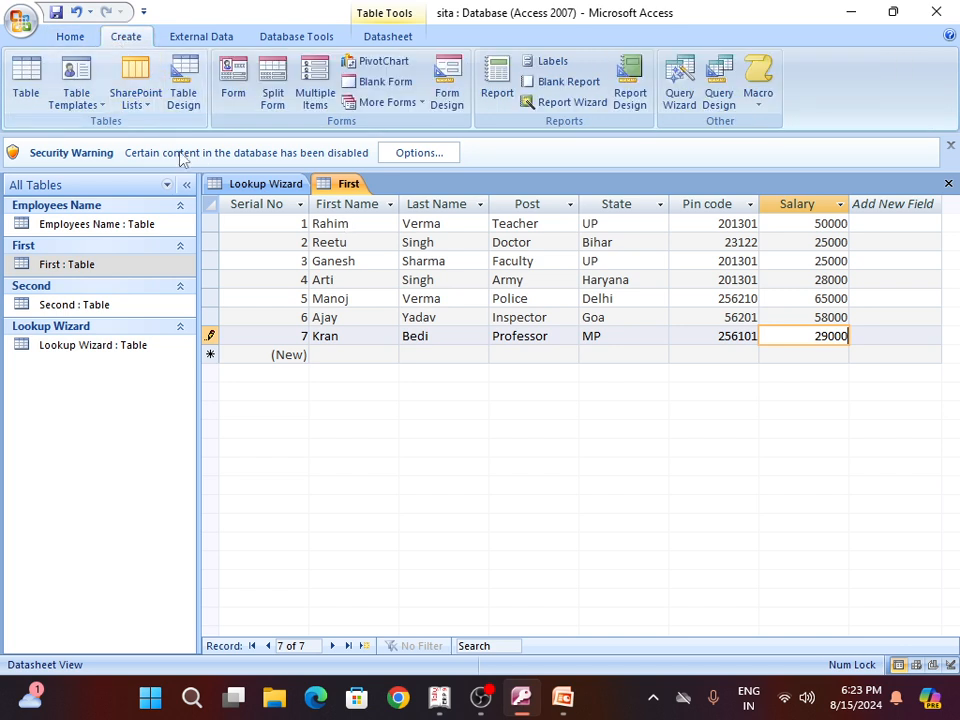
left_click(498, 90)
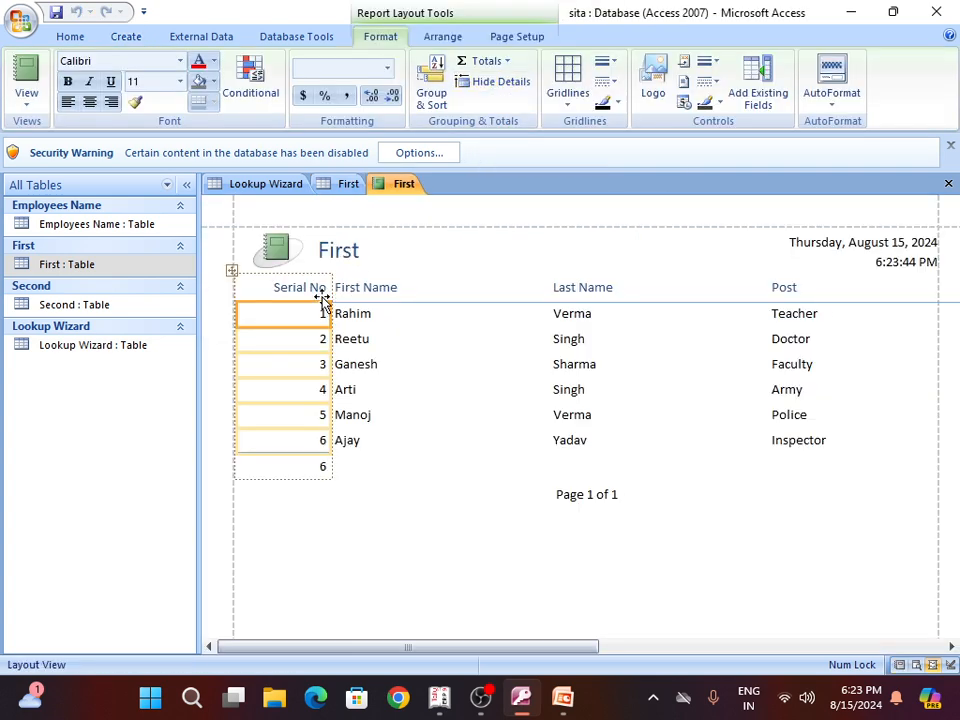
left_click(387, 316)
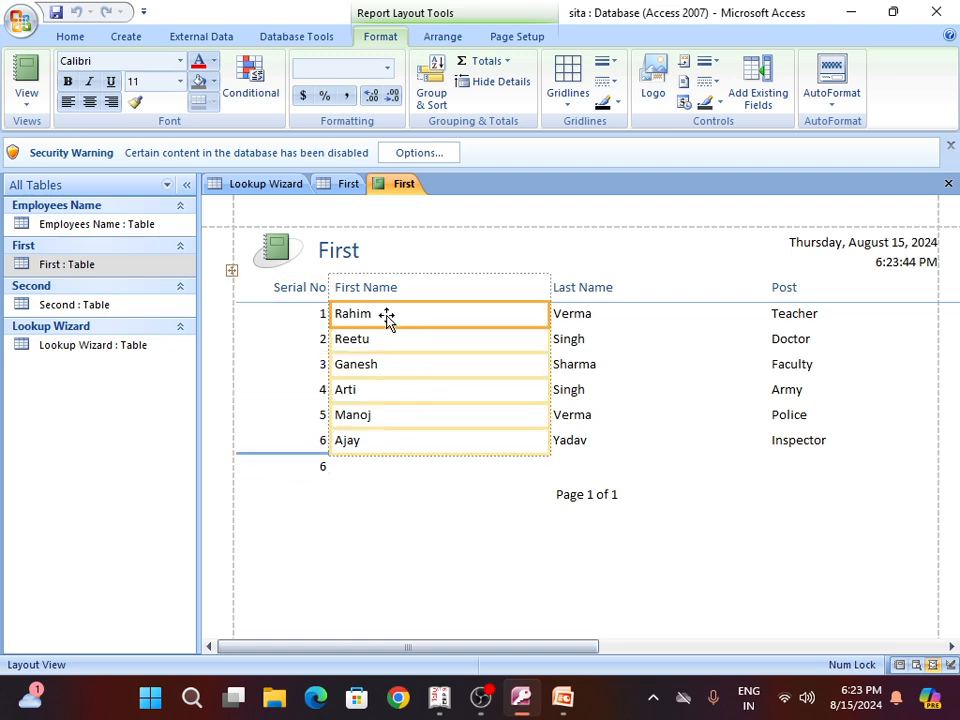
left_click(291, 311)
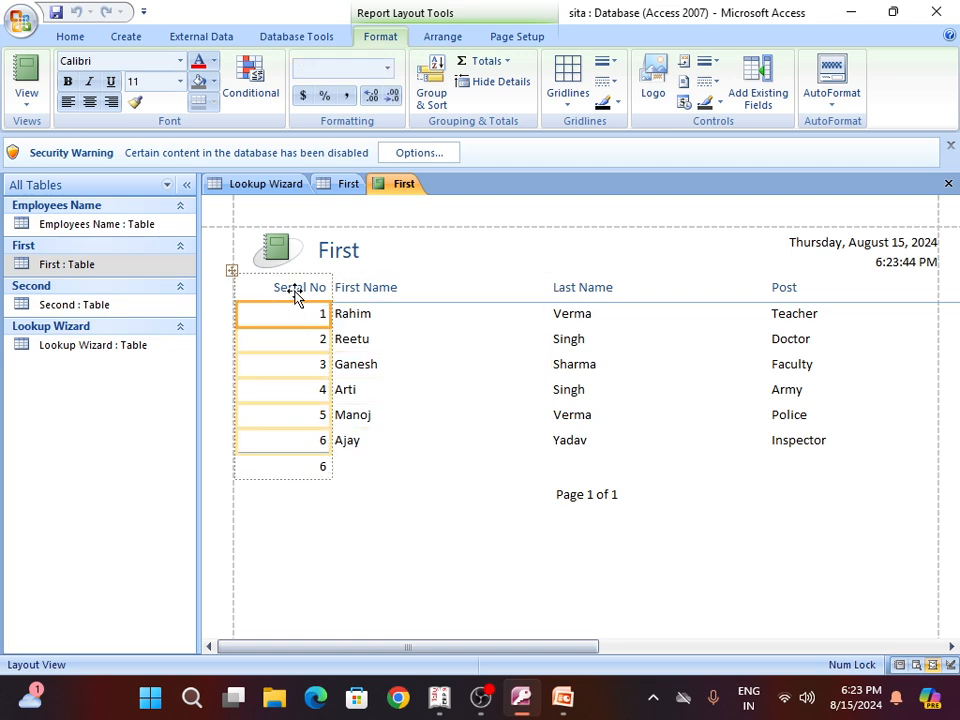
- Left-align the Serial No heading and its values, and narrow the column to just fit the heading
left_click(295, 287)
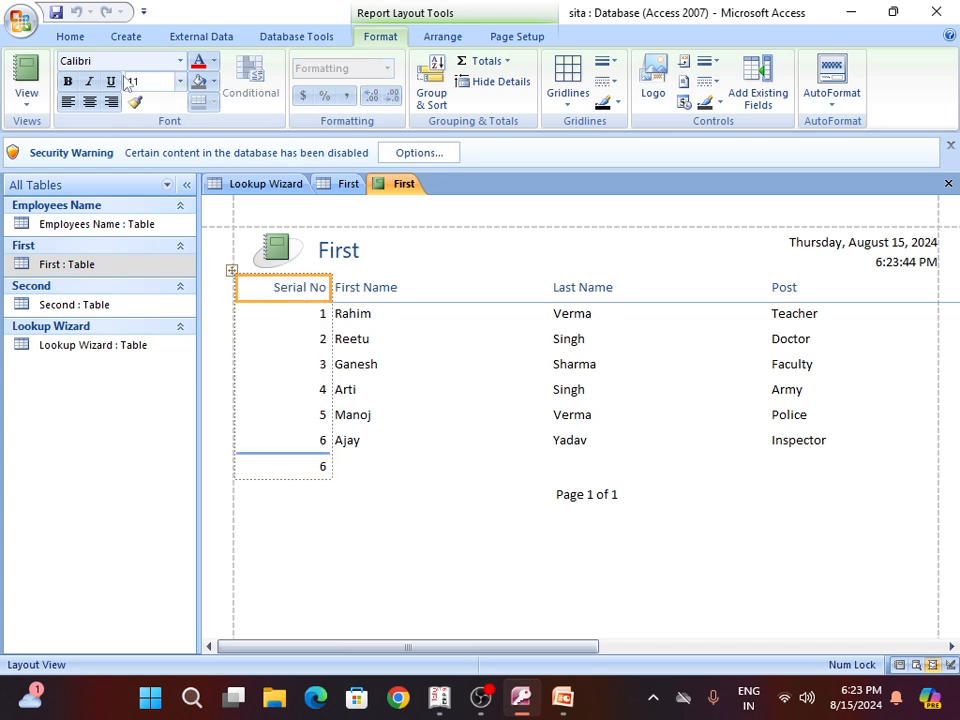
left_click(76, 45)
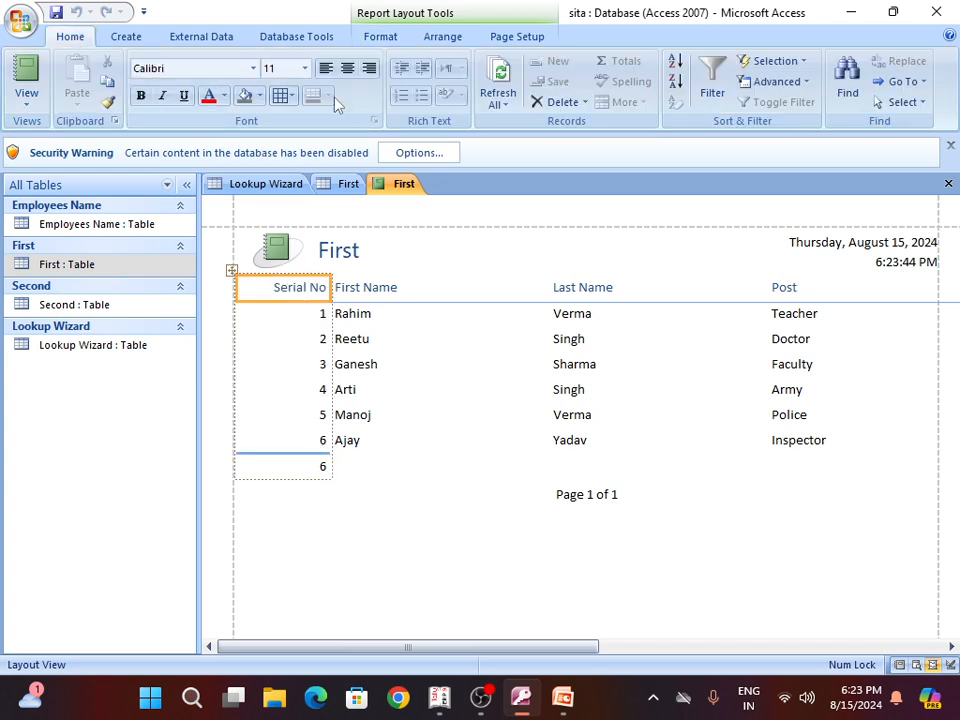
left_click(325, 68)
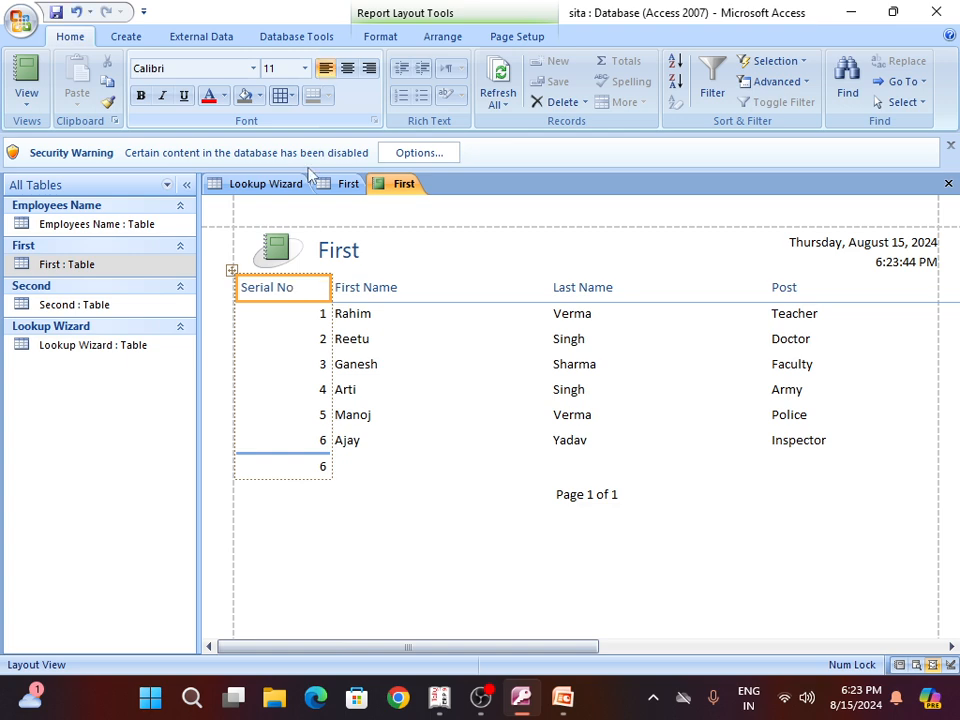
left_click(293, 314)
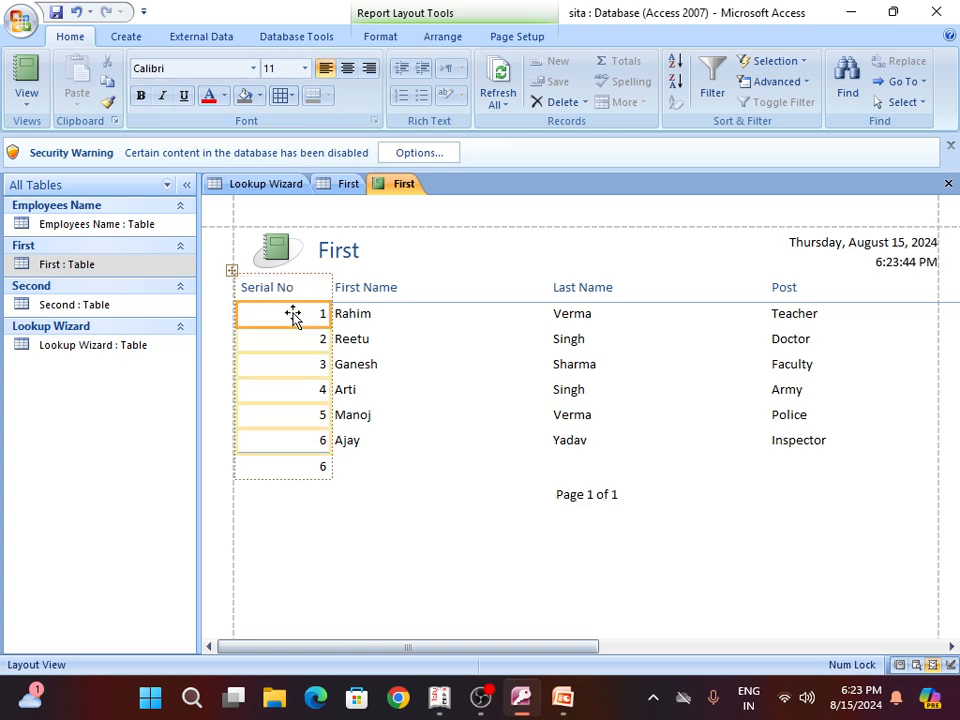
left_click(325, 68)
left_click_drag(334, 290, 303, 290)
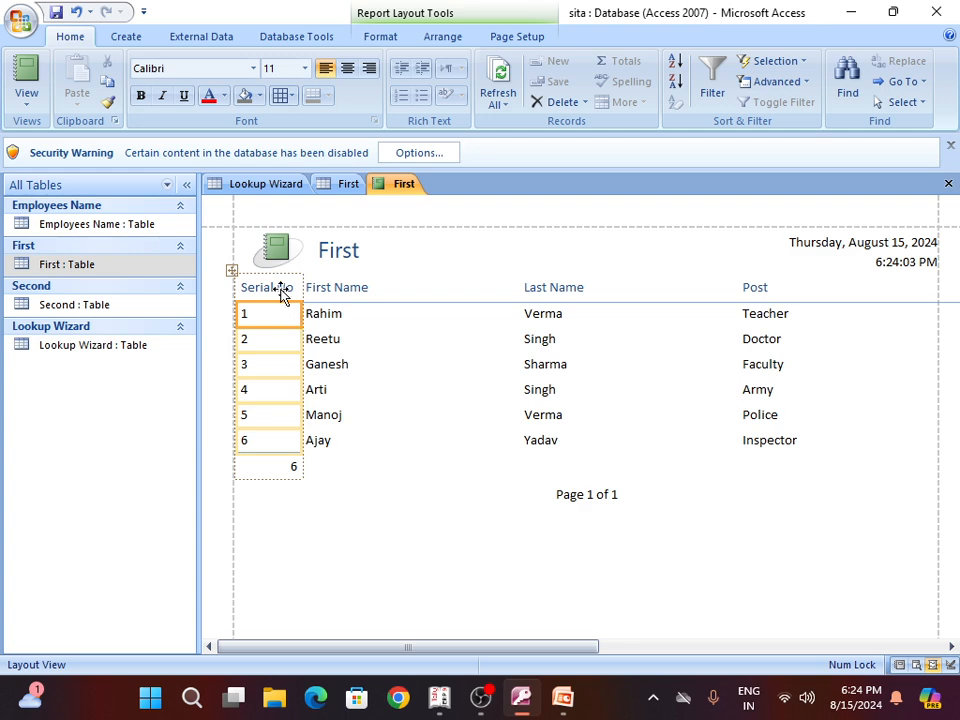
- Make the Serial No heading bold and red, and center the serial number values beneath it
left_click(279, 289)
left_click(141, 95)
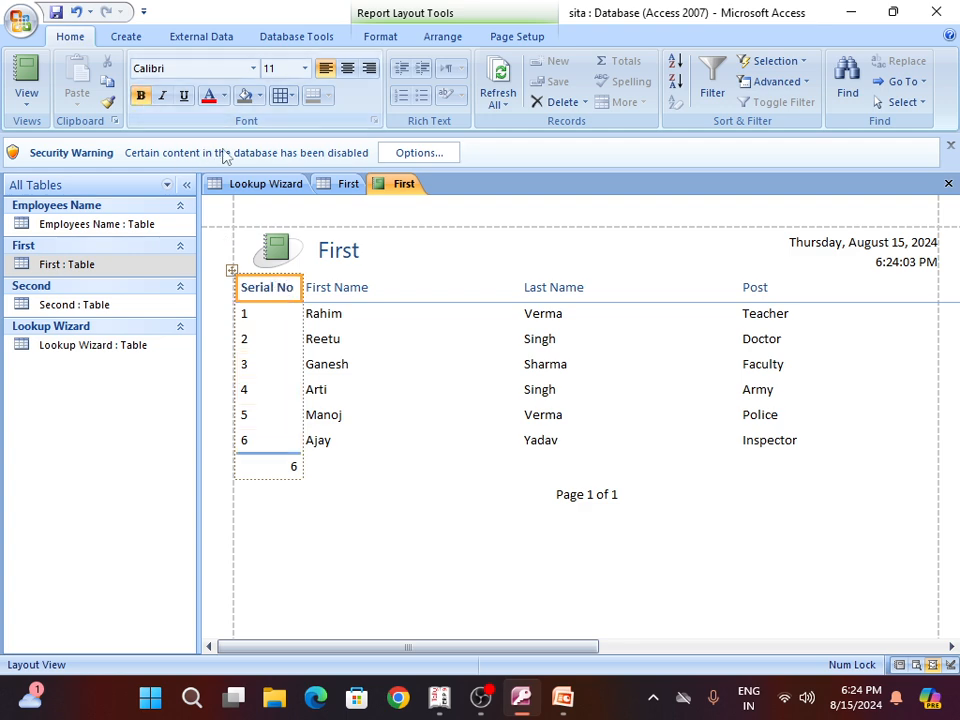
left_click(213, 103)
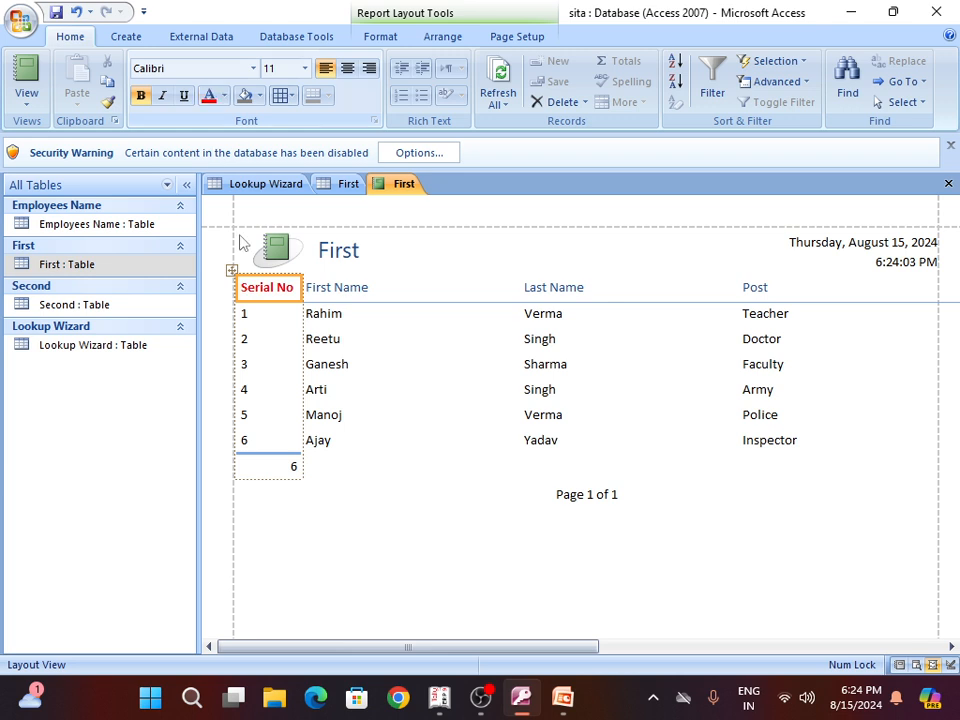
left_click(257, 317)
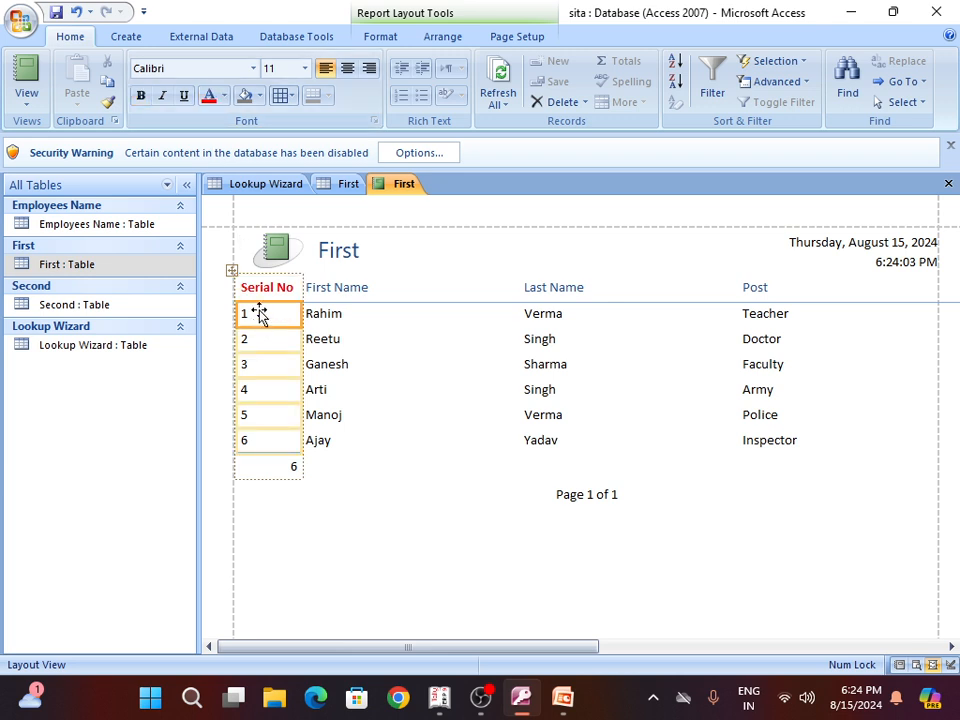
left_click(347, 68)
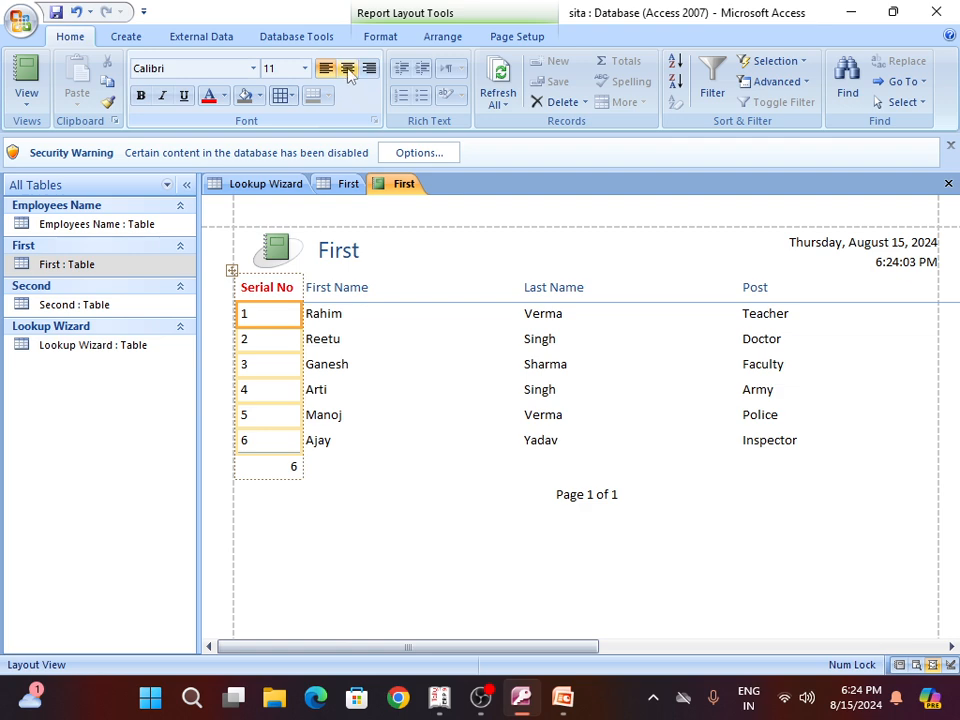
- Narrow the First Name column to fit its contents and make its heading italic and red
left_click(366, 292)
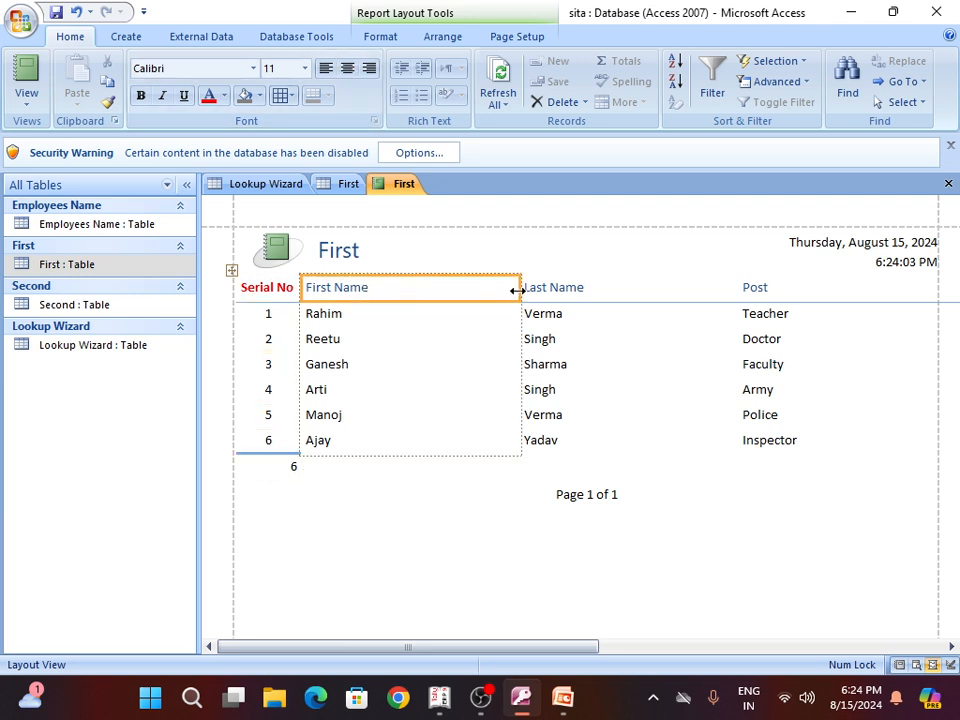
left_click_drag(518, 290, 381, 292)
left_click(336, 292)
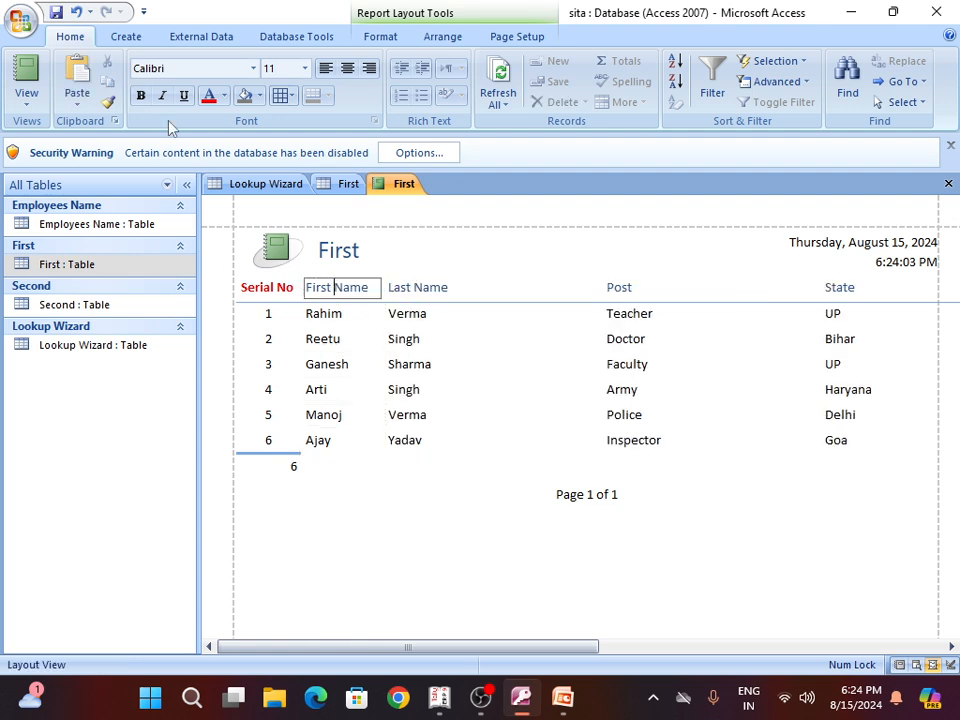
left_click(160, 97)
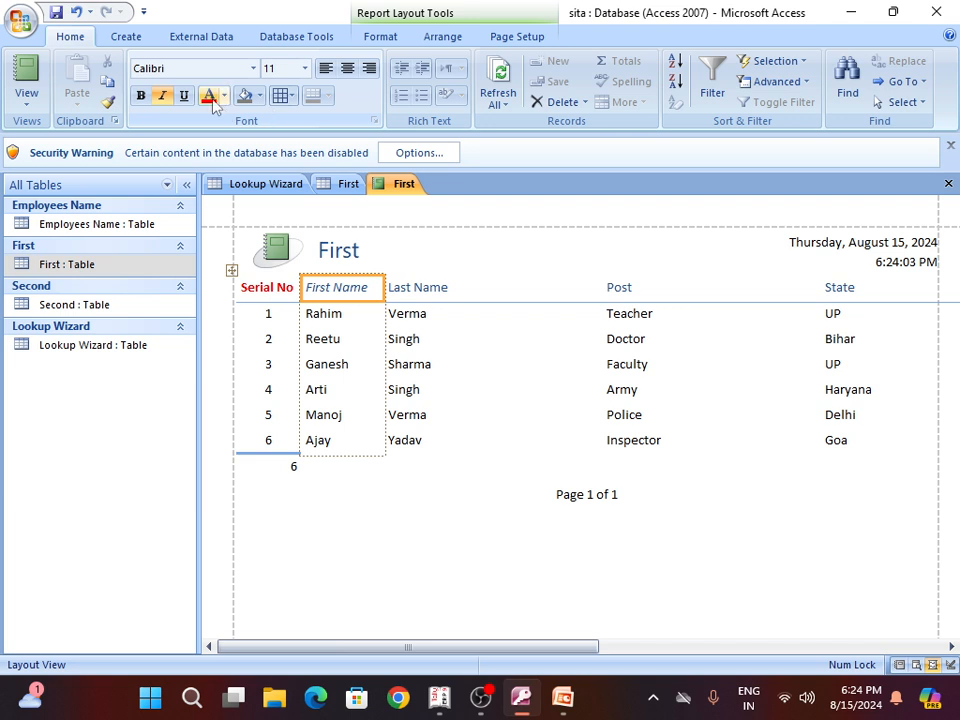
- Narrow the Last Name column to fit its contents and make its heading bold and red
left_click(444, 294)
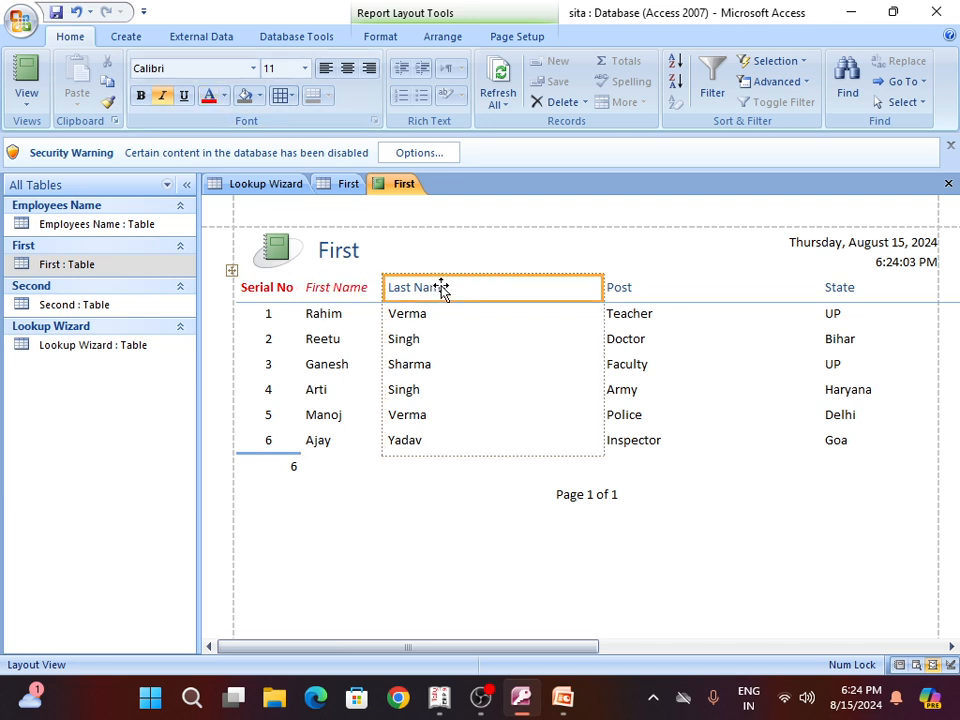
left_click_drag(601, 291, 466, 291)
left_click(424, 288)
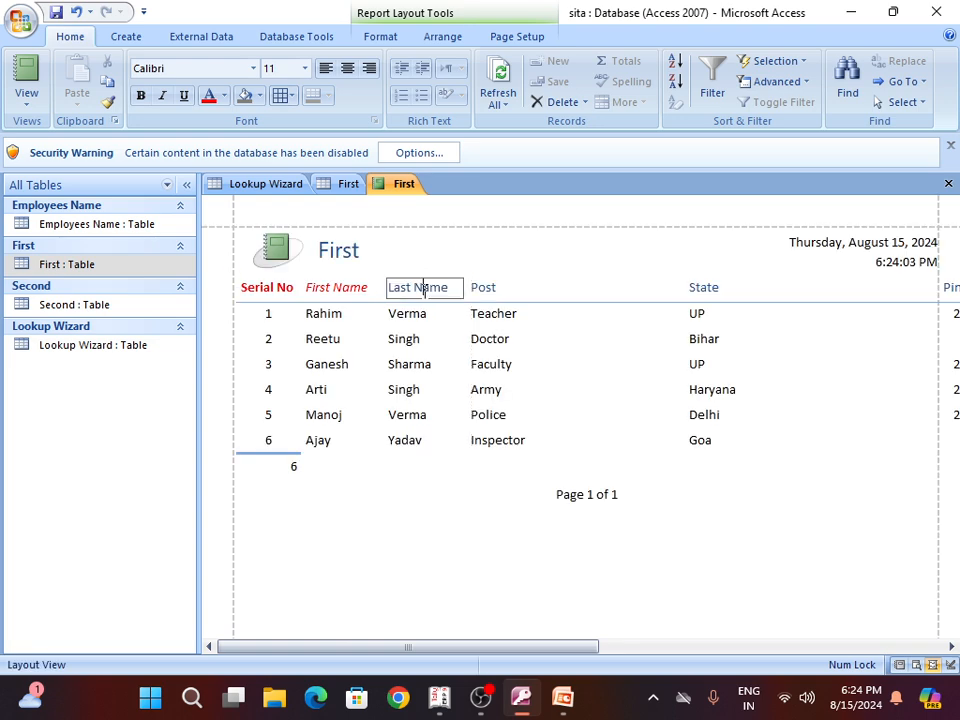
left_click(141, 97)
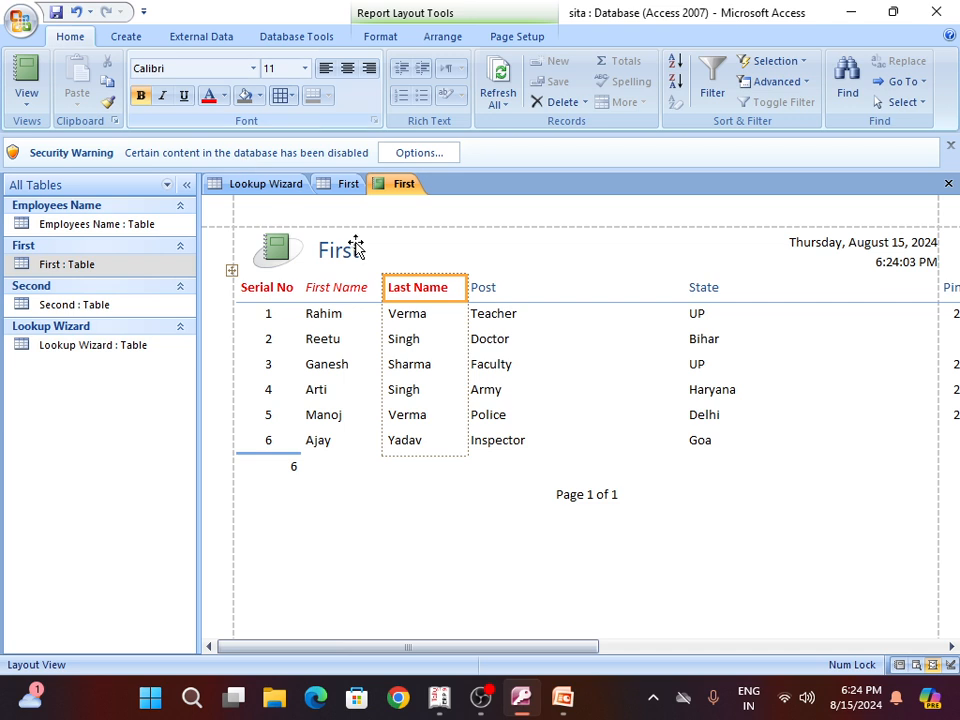
- Narrow the Post column and make its heading bold and centered
left_click(551, 296)
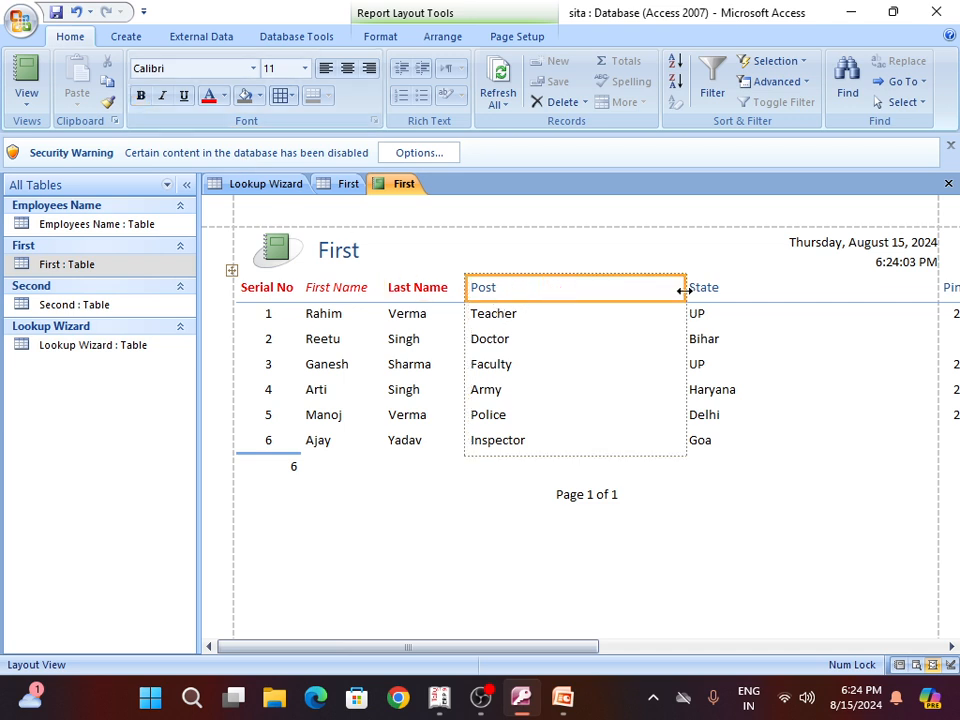
left_click_drag(684, 289, 565, 289)
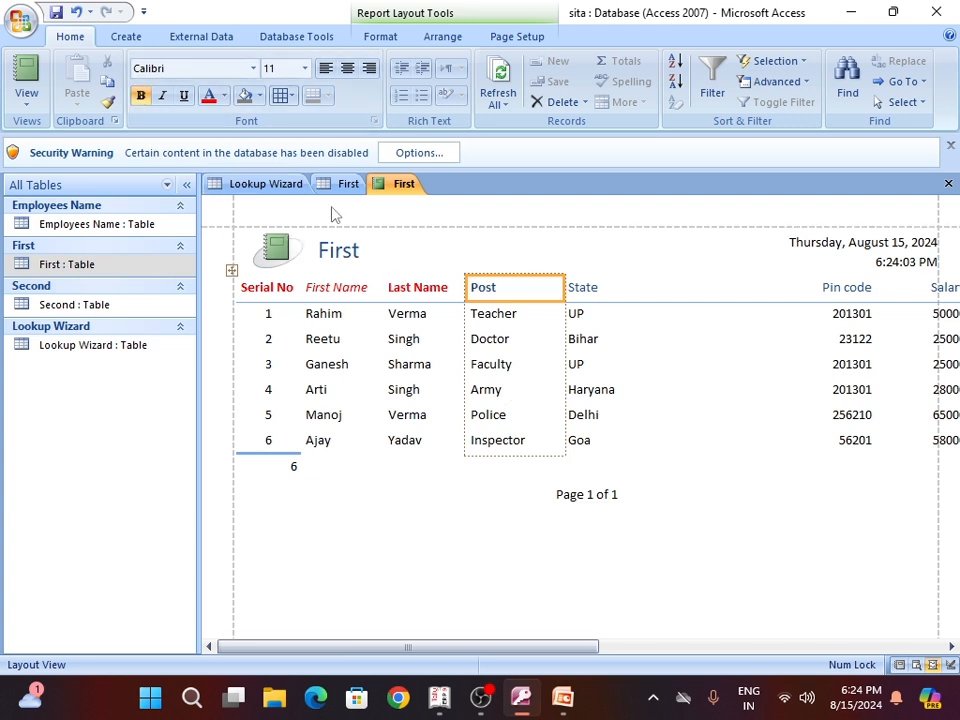
left_click(344, 70)
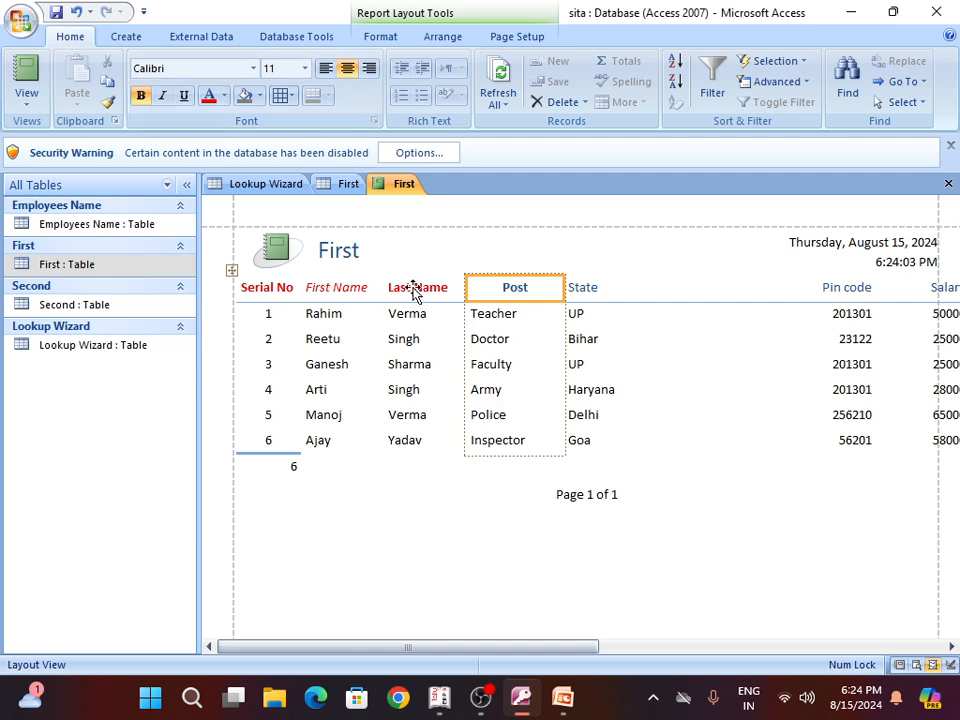
- Center the Last Name heading and the values in the First Name and Last Name columns
left_click(414, 288)
left_click(347, 69)
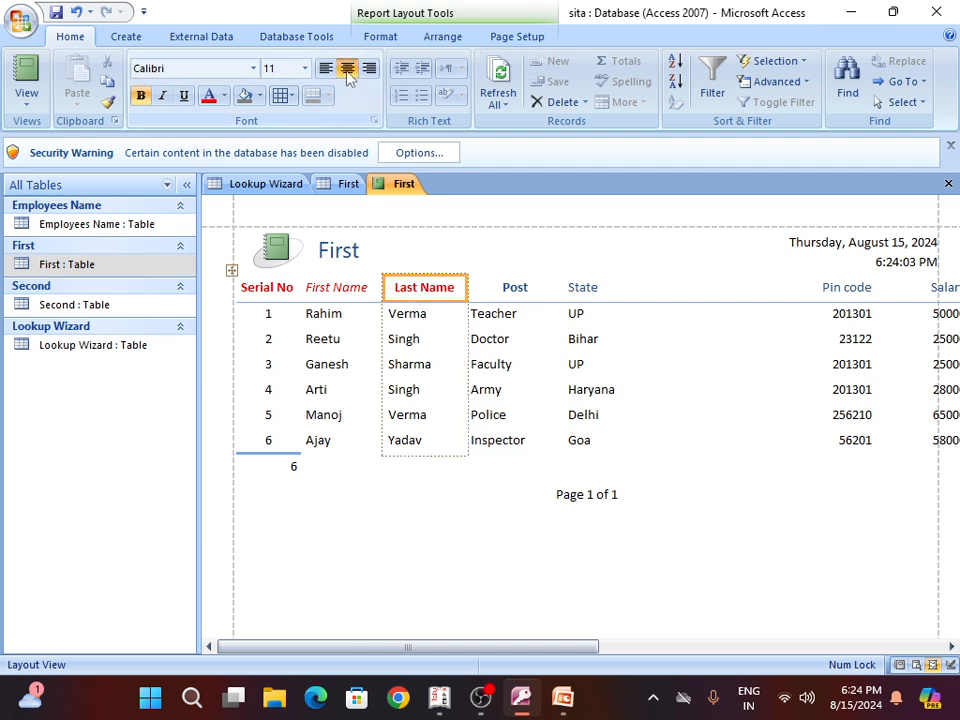
left_click(340, 290)
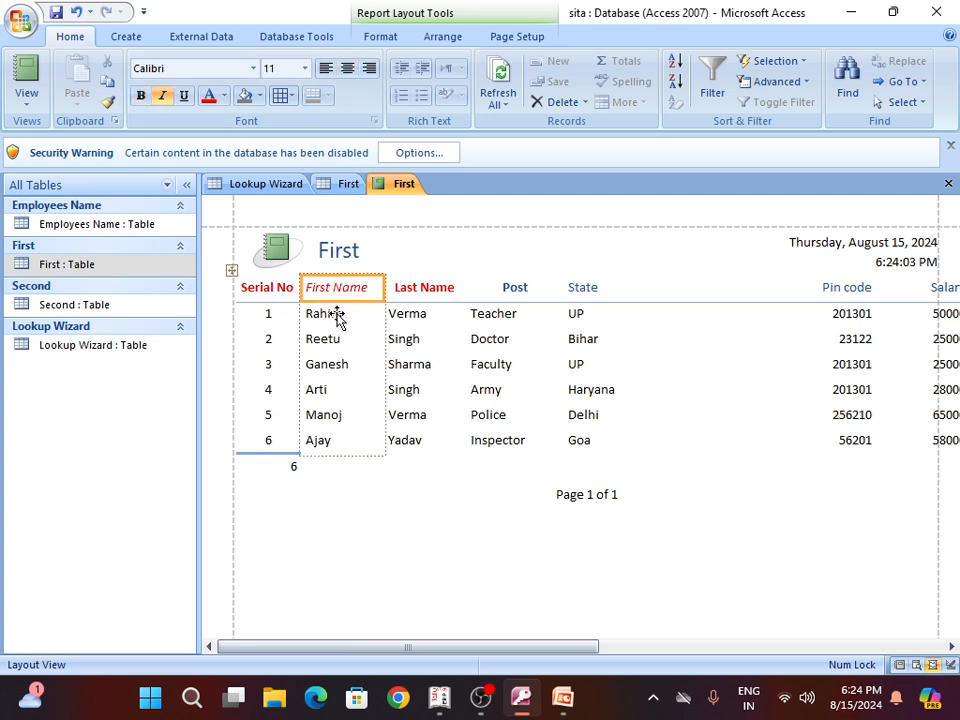
left_click(336, 316)
left_click(347, 69)
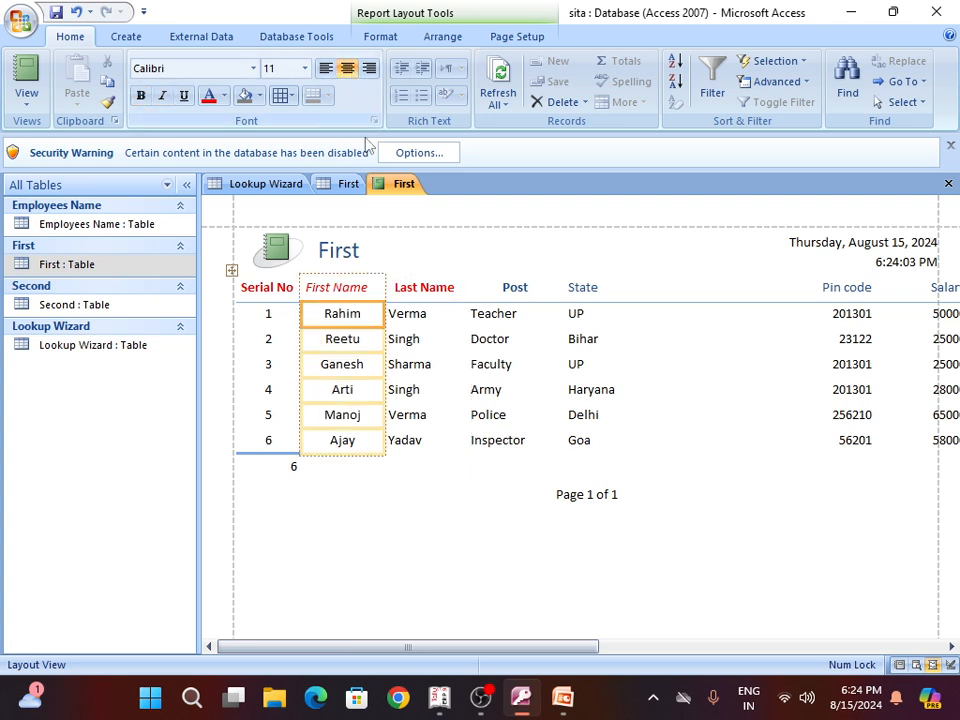
left_click(432, 314)
left_click(347, 69)
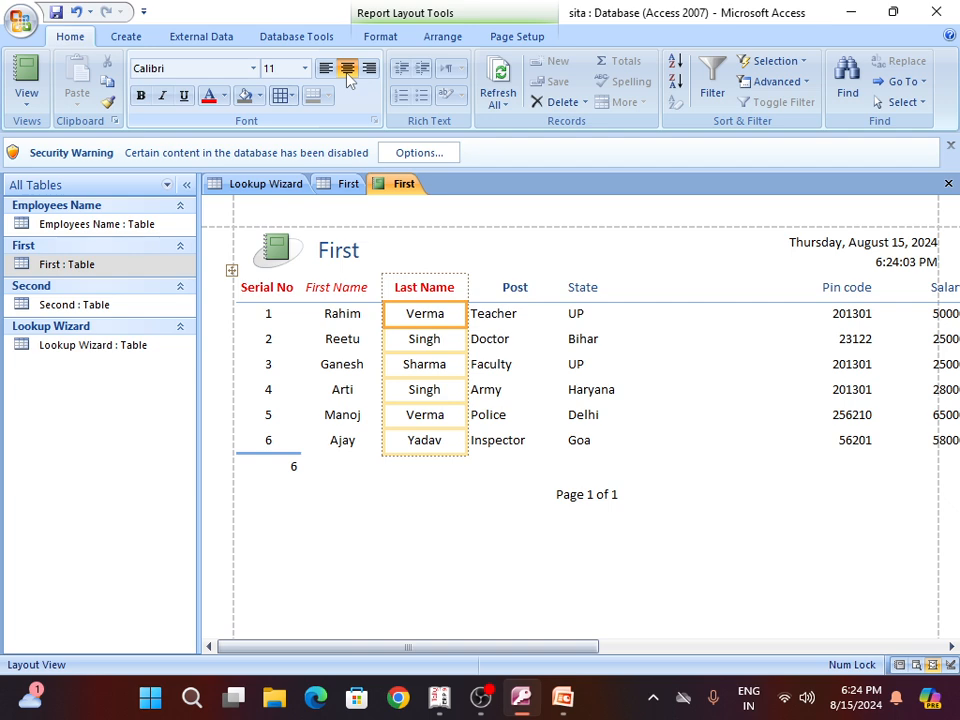
- Center the values in the Post column and color its heading red
left_click(510, 290)
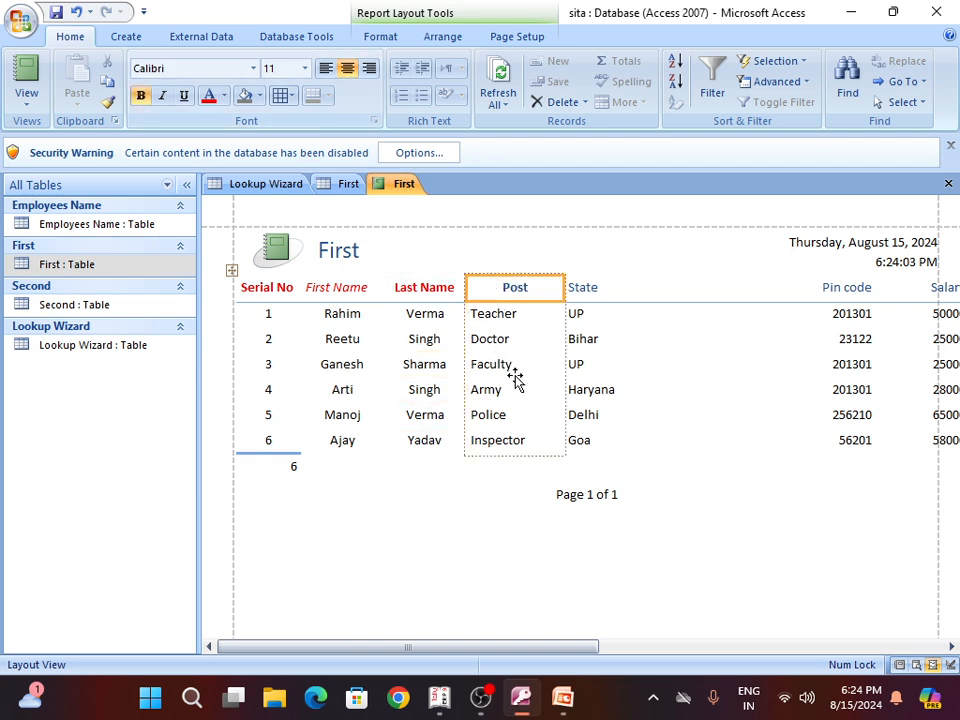
left_click(499, 318)
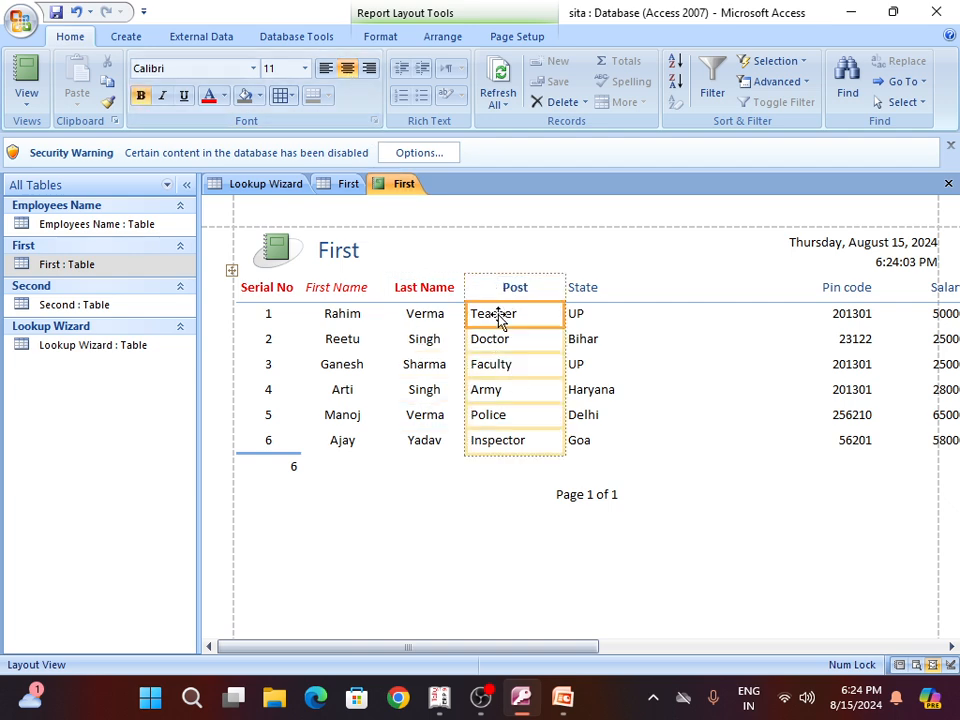
left_click(346, 70)
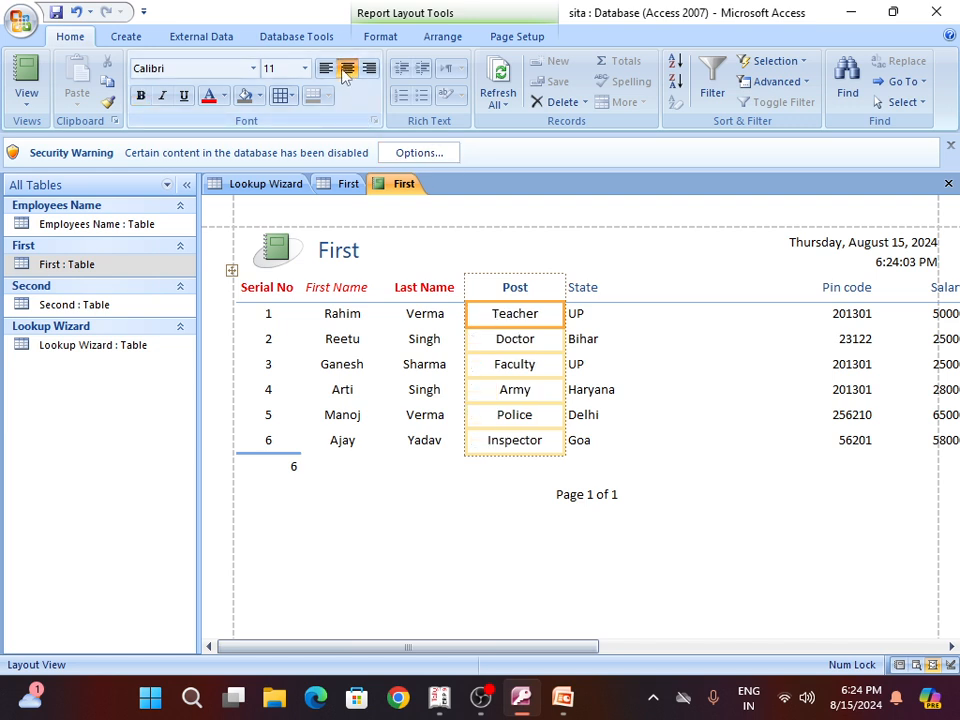
left_click(515, 289)
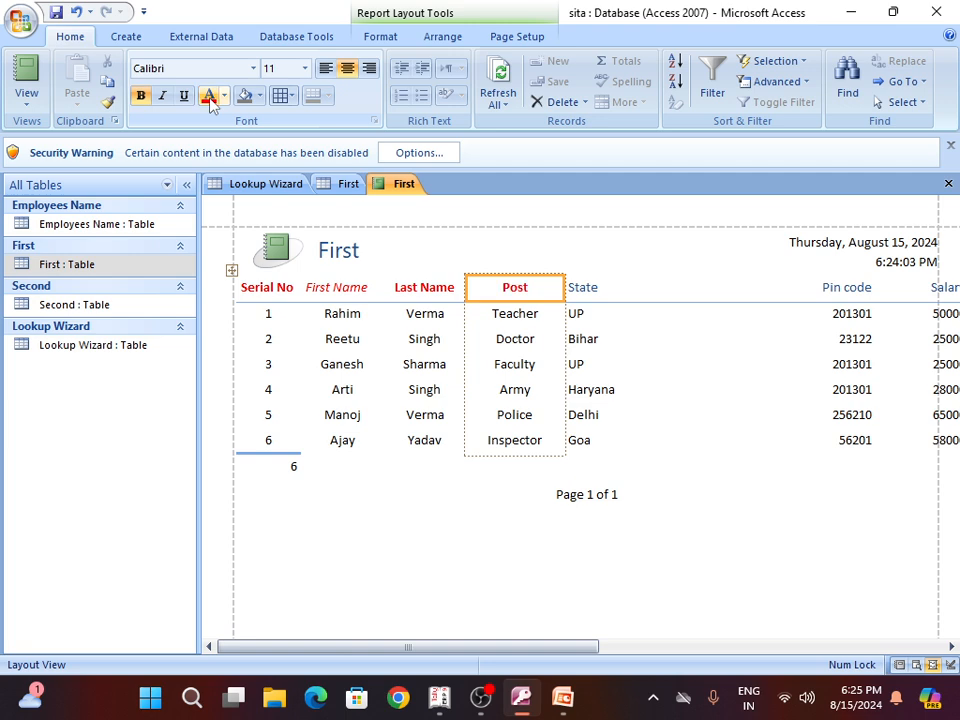
- Narrow the State column, center its heading and values, and make the heading bold and red
left_click(611, 292)
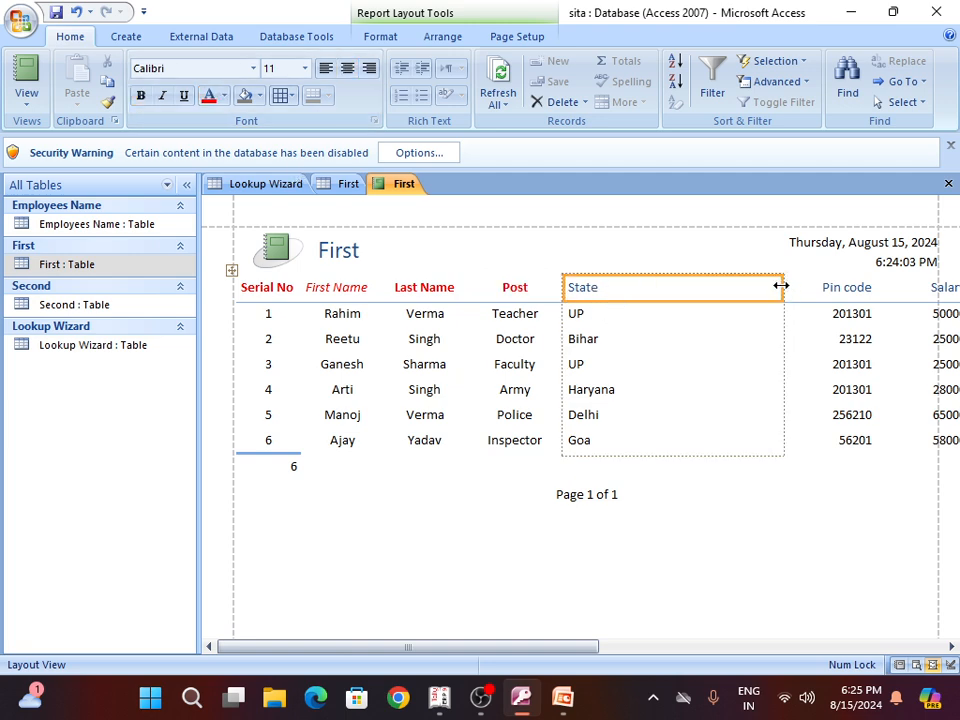
left_click_drag(781, 286, 634, 286)
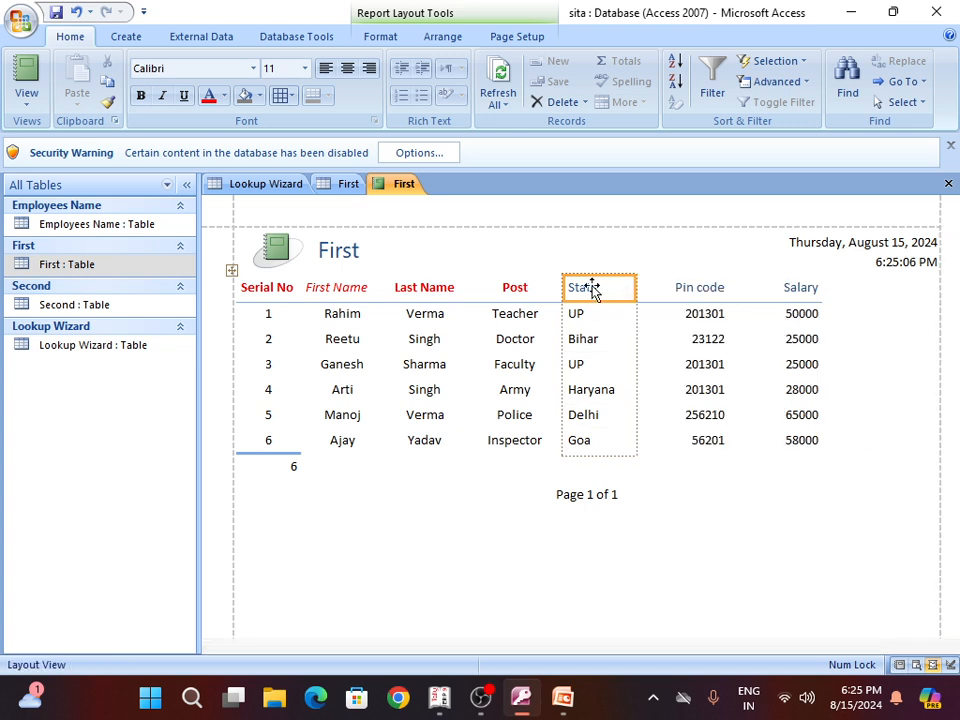
left_click(347, 68)
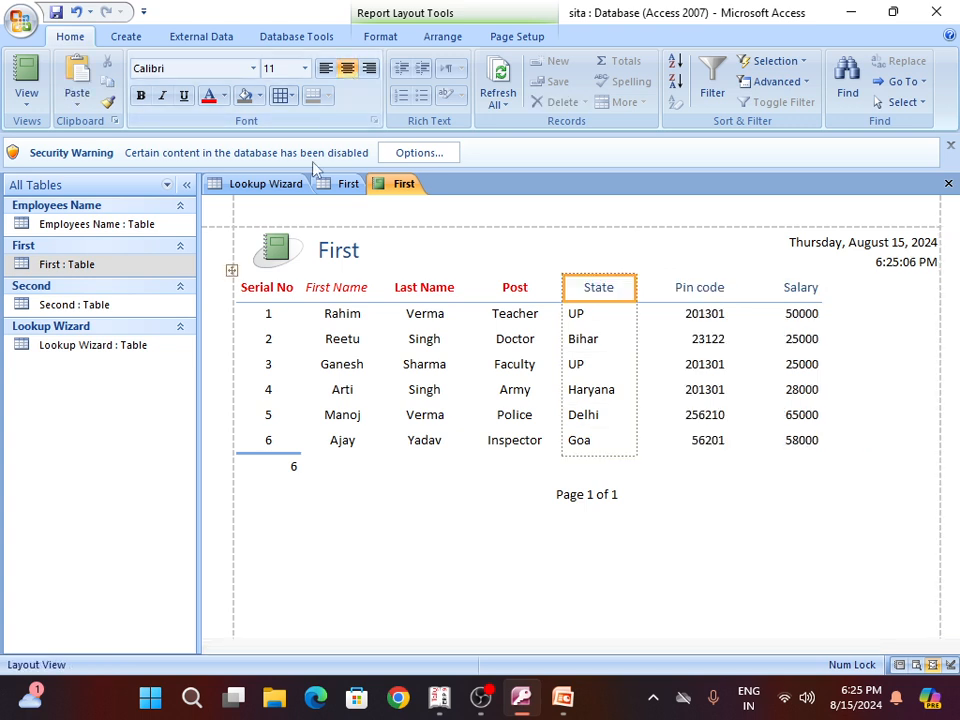
left_click(141, 95)
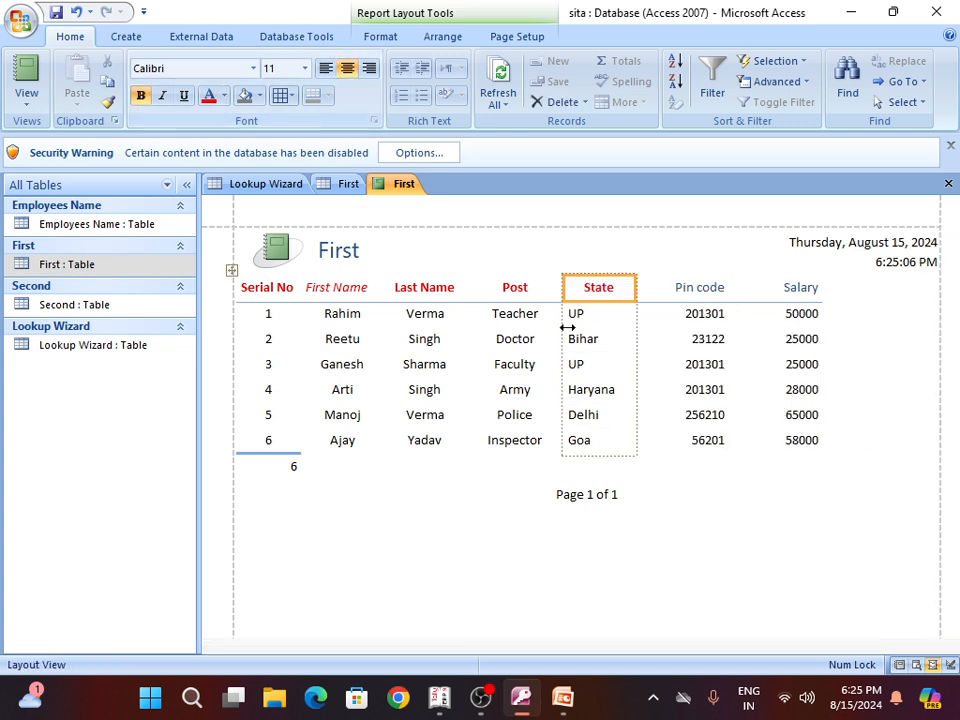
left_click(594, 314)
left_click(346, 69)
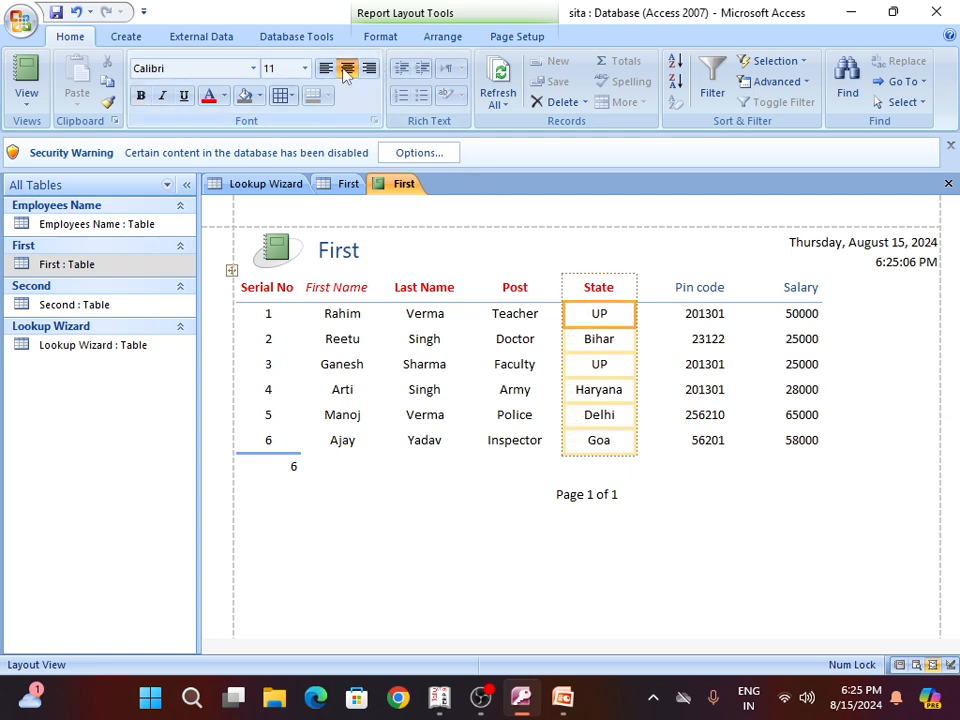
- Center the Pin code heading and make it bold and red
left_click(666, 290)
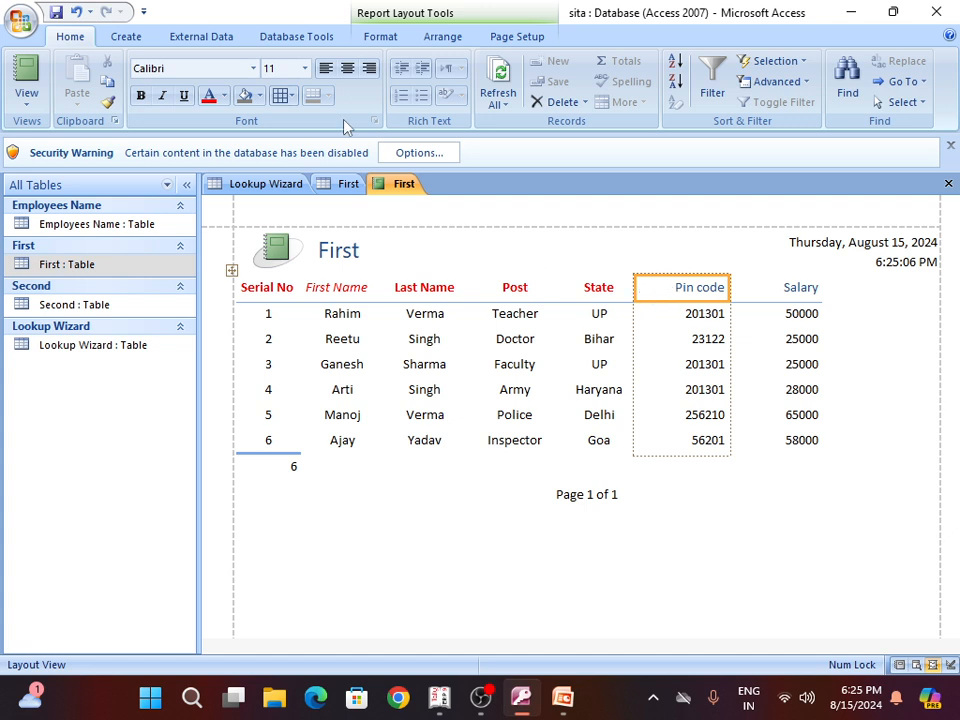
left_click(347, 69)
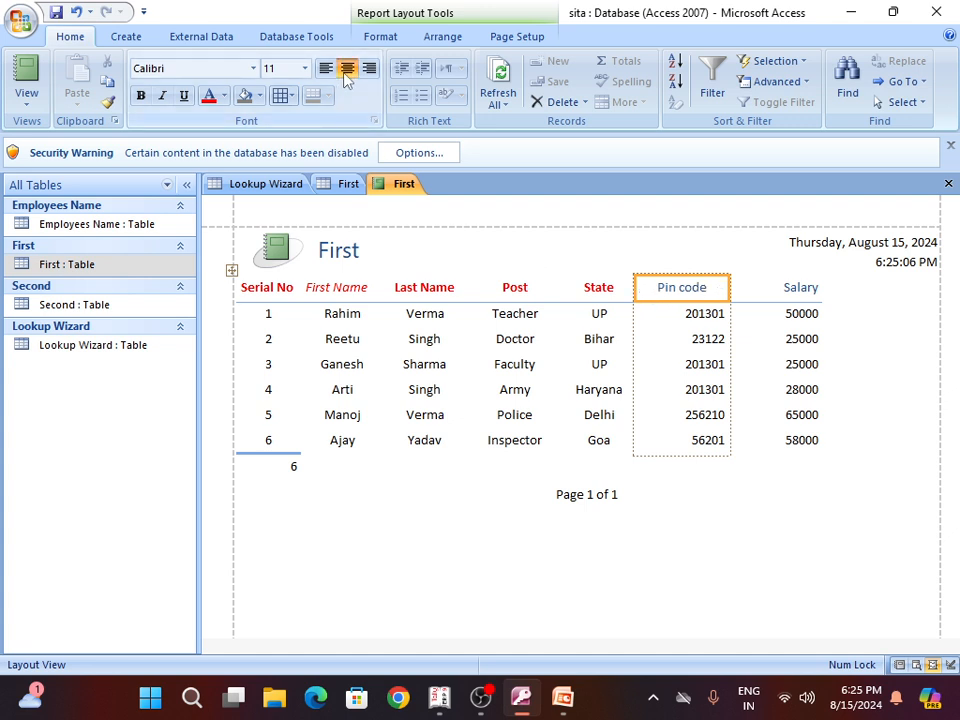
left_click(145, 99)
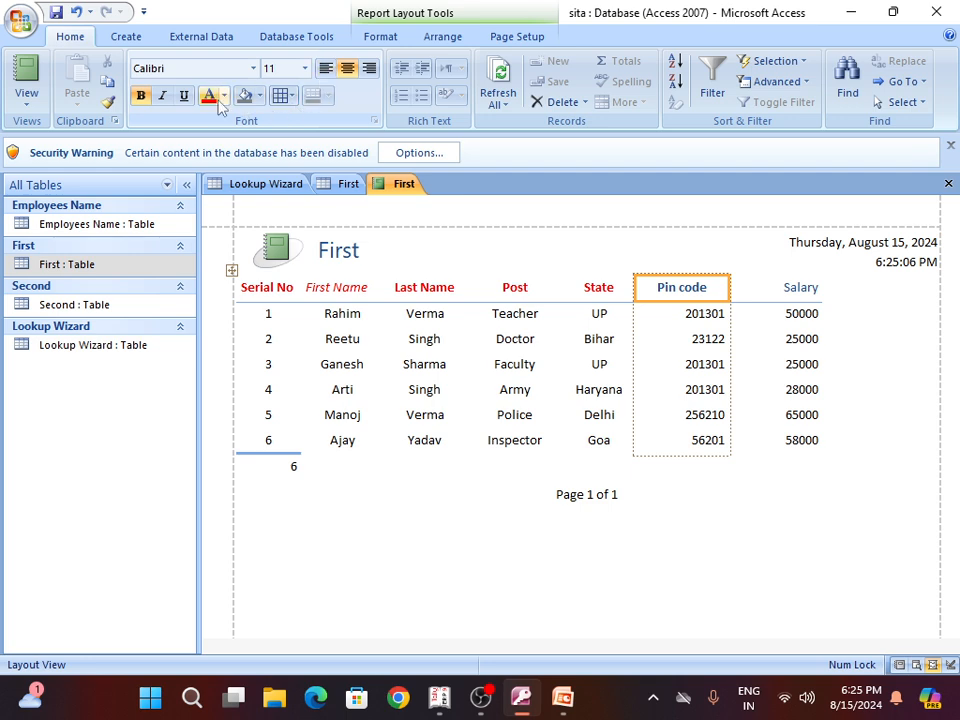
- Center the Pin code values, try a red font color on them and return it to black
left_click(684, 316)
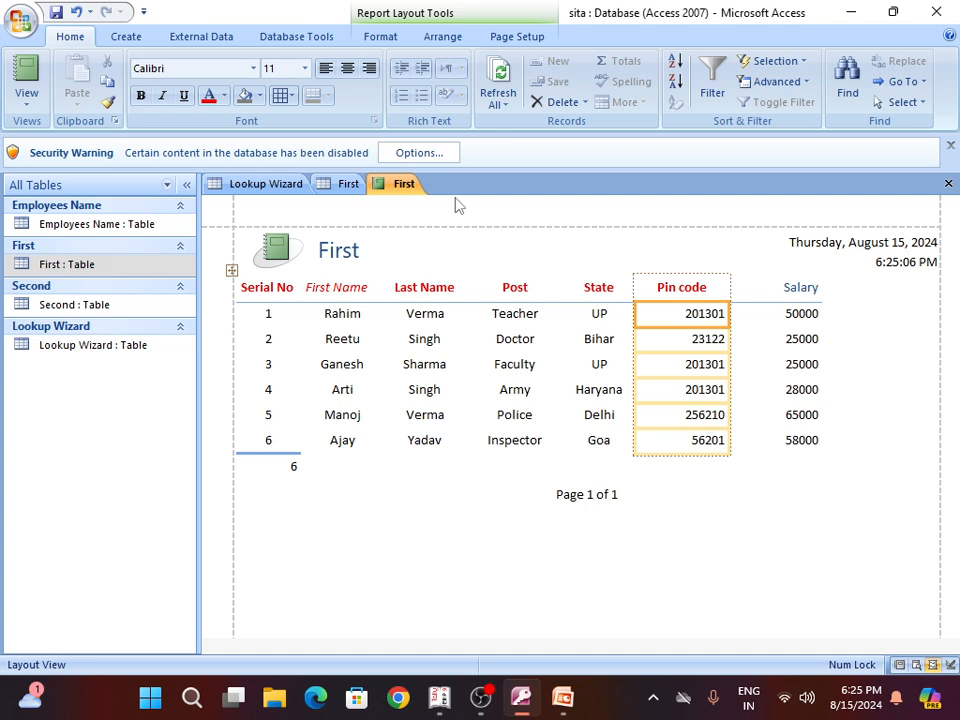
left_click(347, 69)
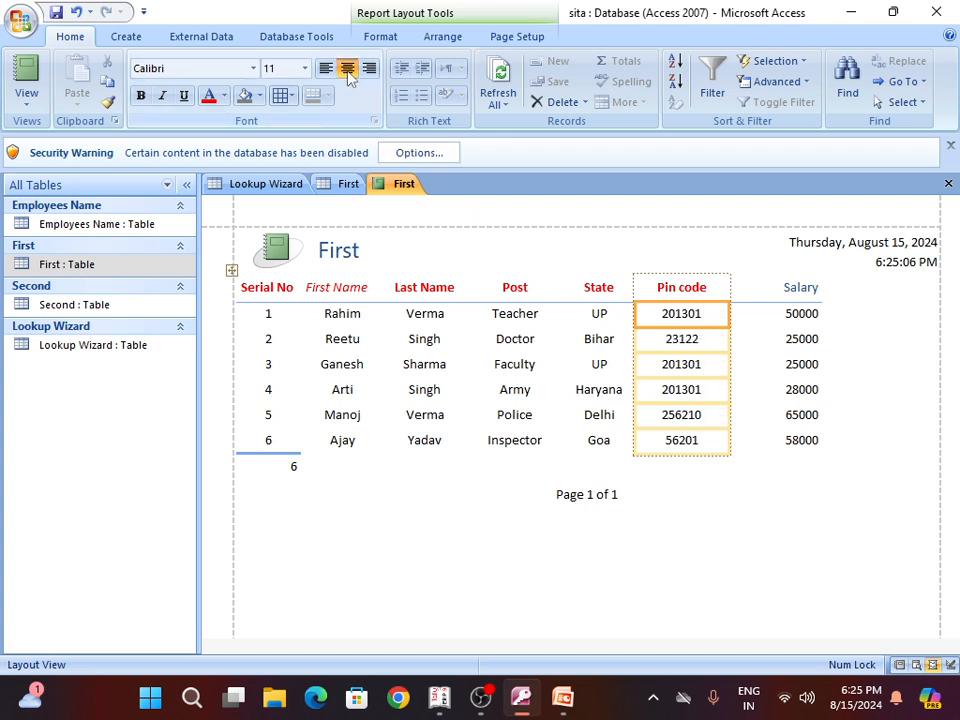
left_click(209, 96)
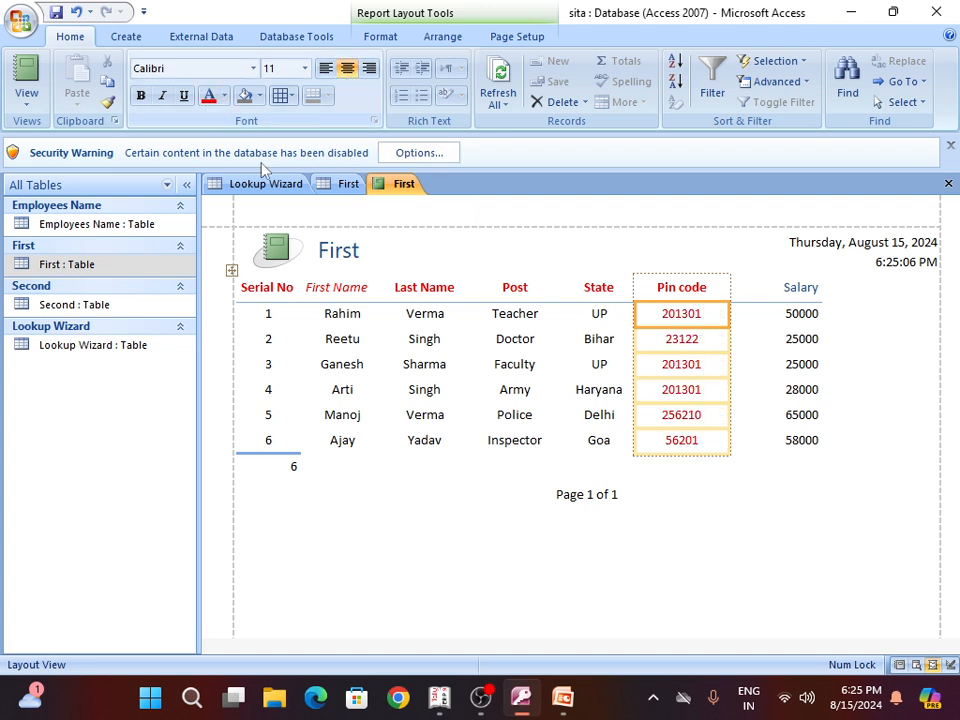
left_click(225, 97)
left_click(230, 121)
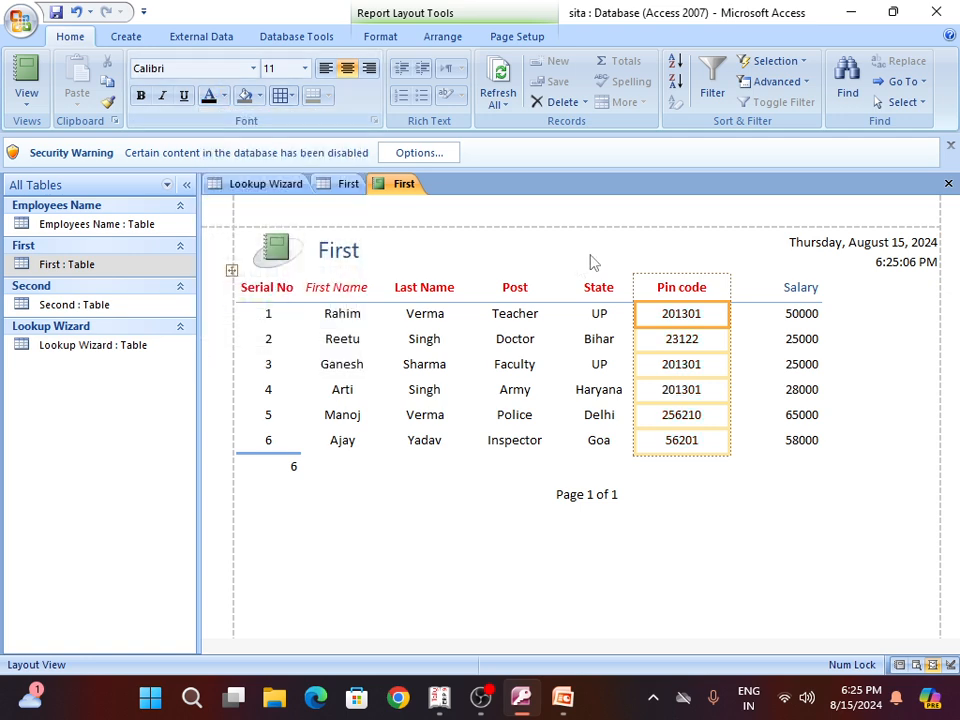
- Left-align the Pin code heading and values, and narrow the column to fit them
left_click(666, 289)
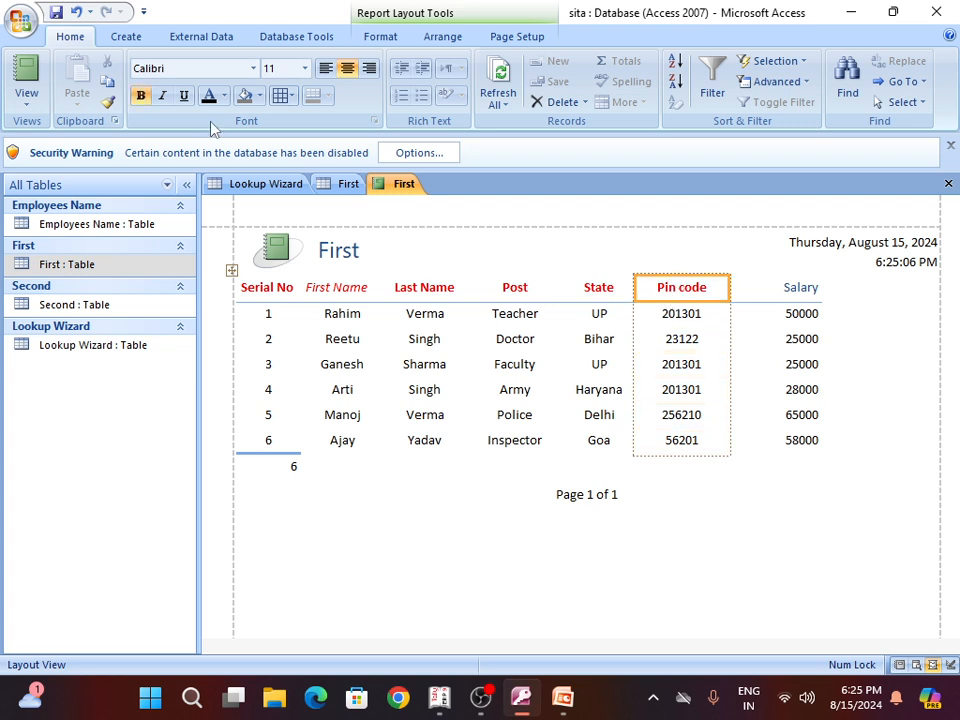
left_click(787, 293)
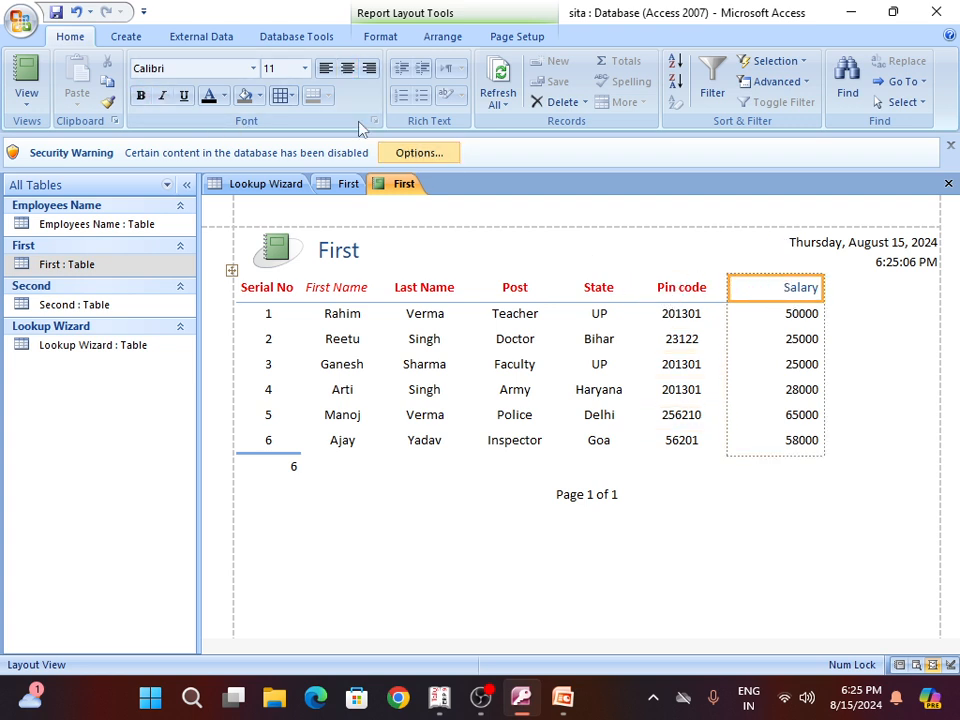
left_click(677, 286)
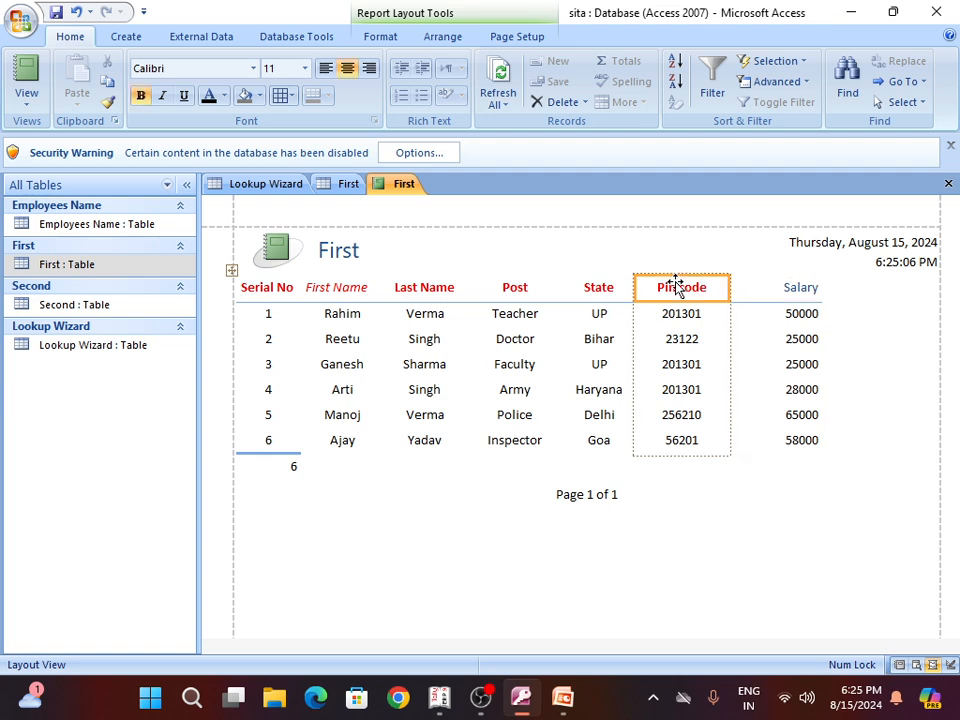
left_click(325, 67)
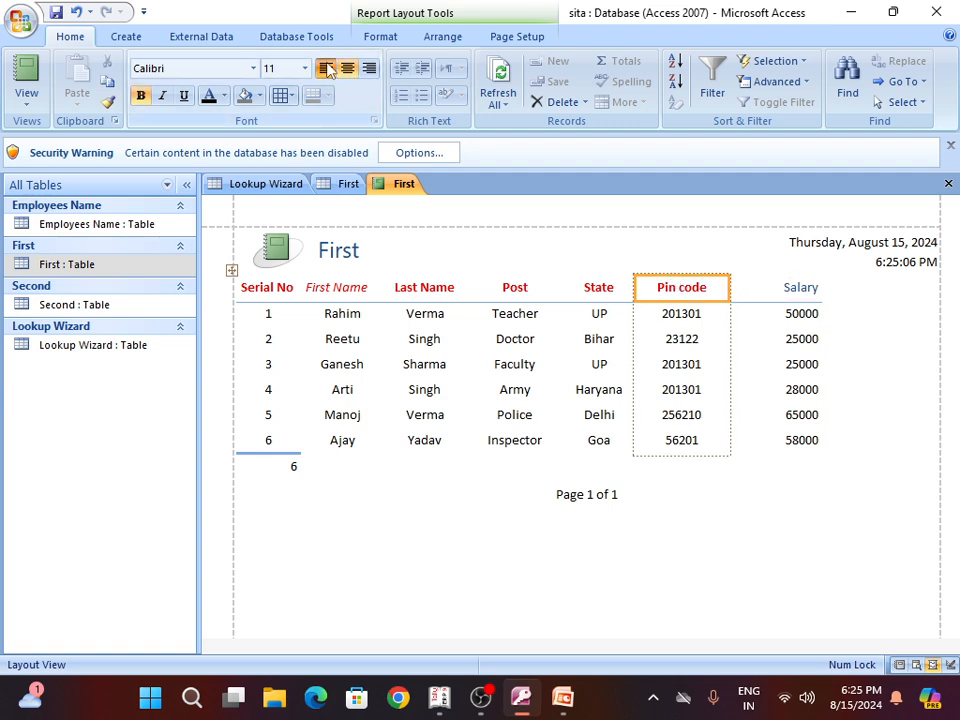
left_click(690, 322)
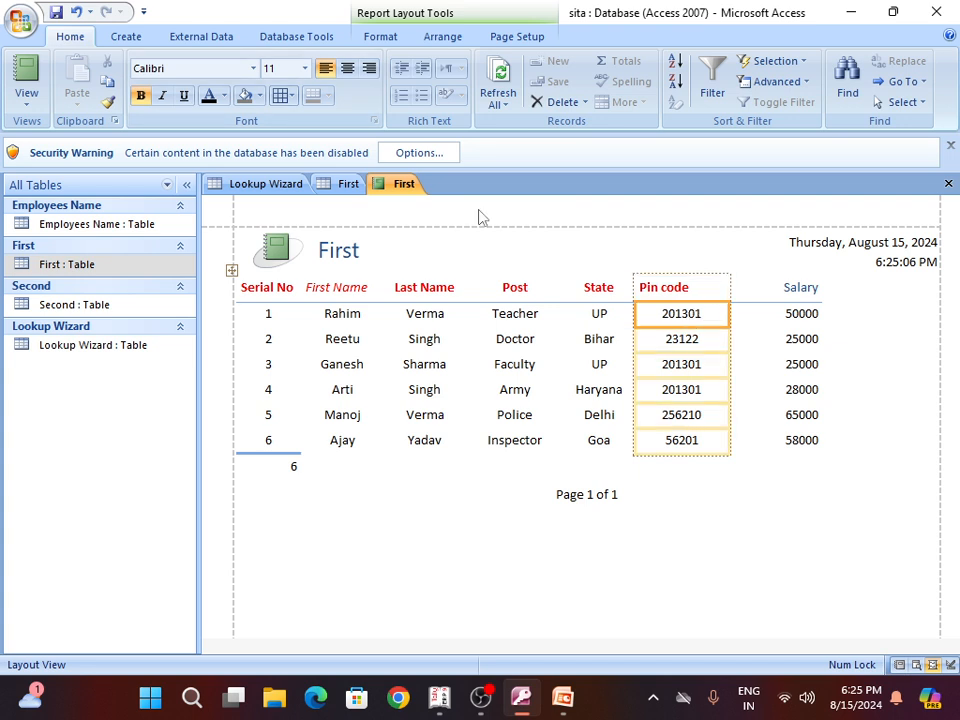
left_click(325, 67)
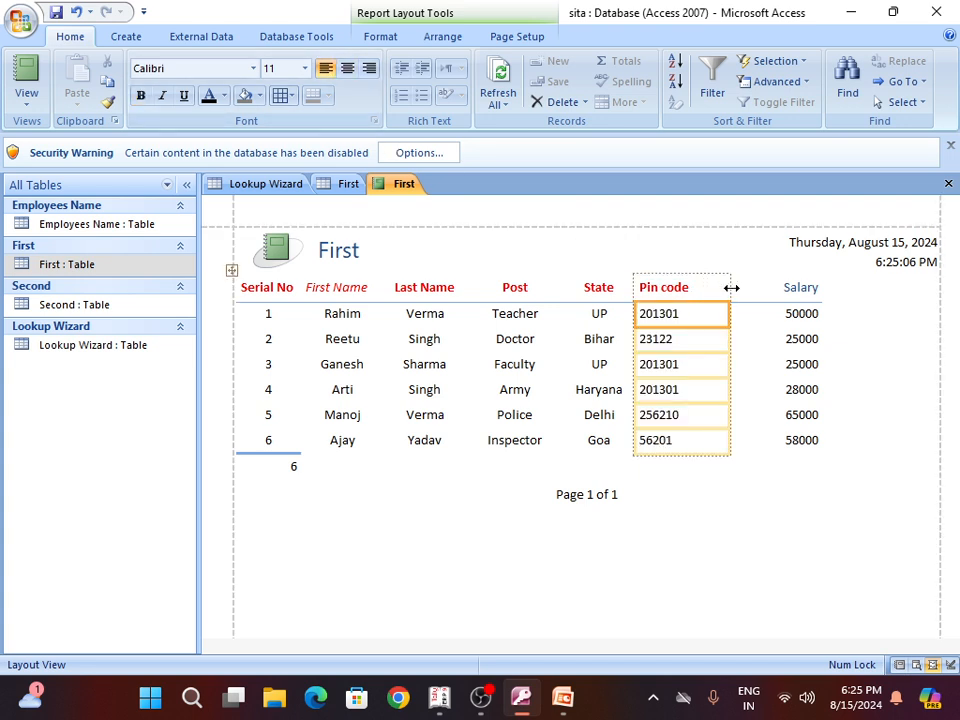
left_click_drag(731, 288, 708, 294)
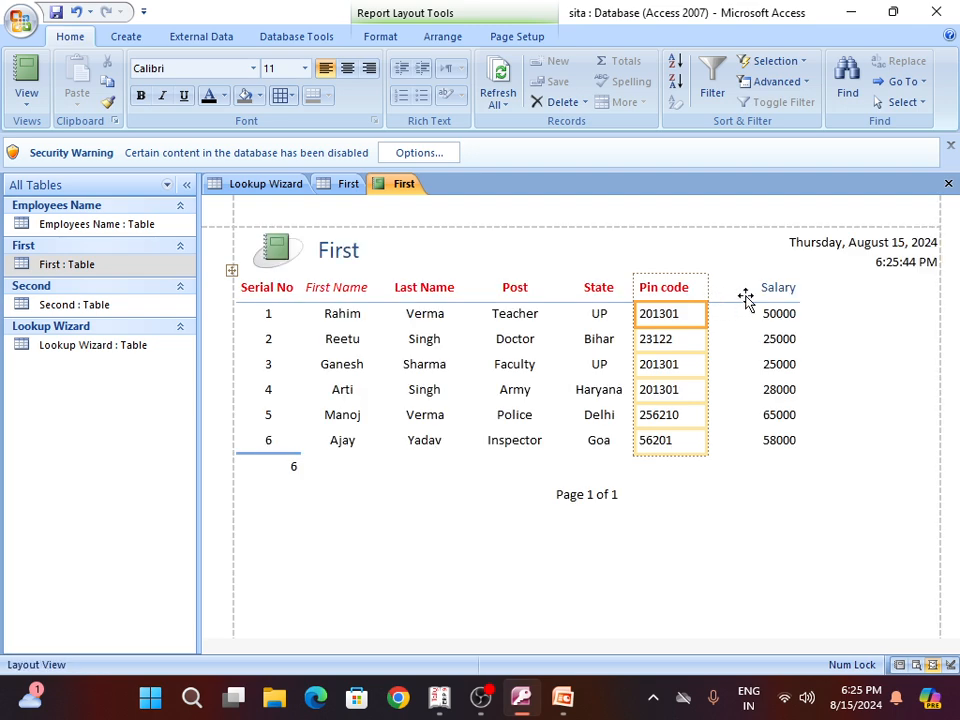
- Left-align the Salary heading and values, and narrow the column to fit them
left_click(744, 292)
left_click(327, 68)
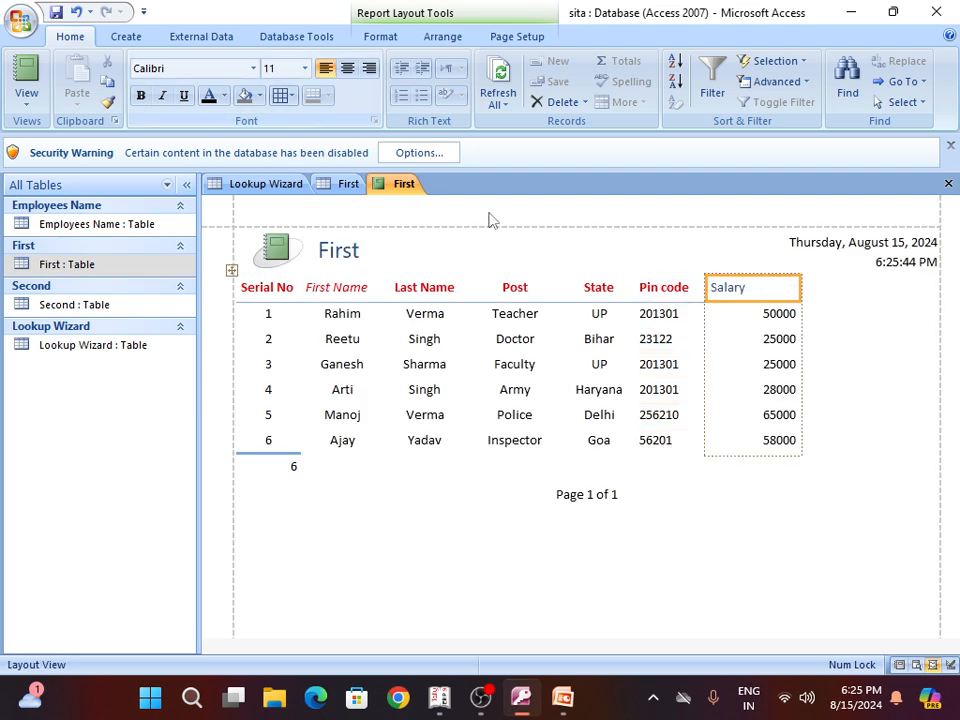
left_click(748, 320)
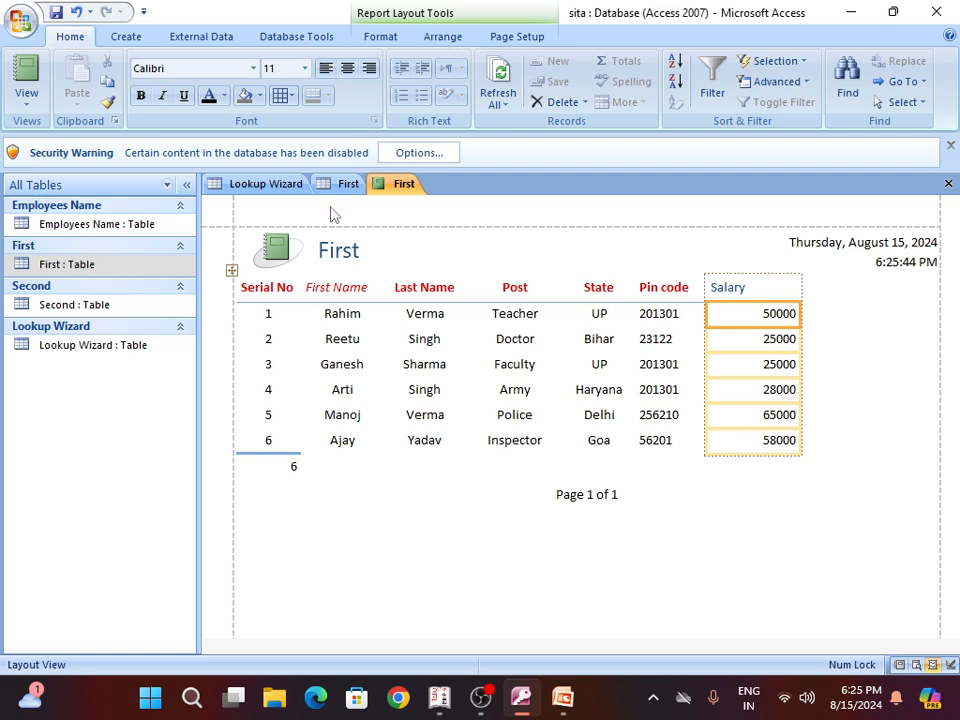
left_click(327, 68)
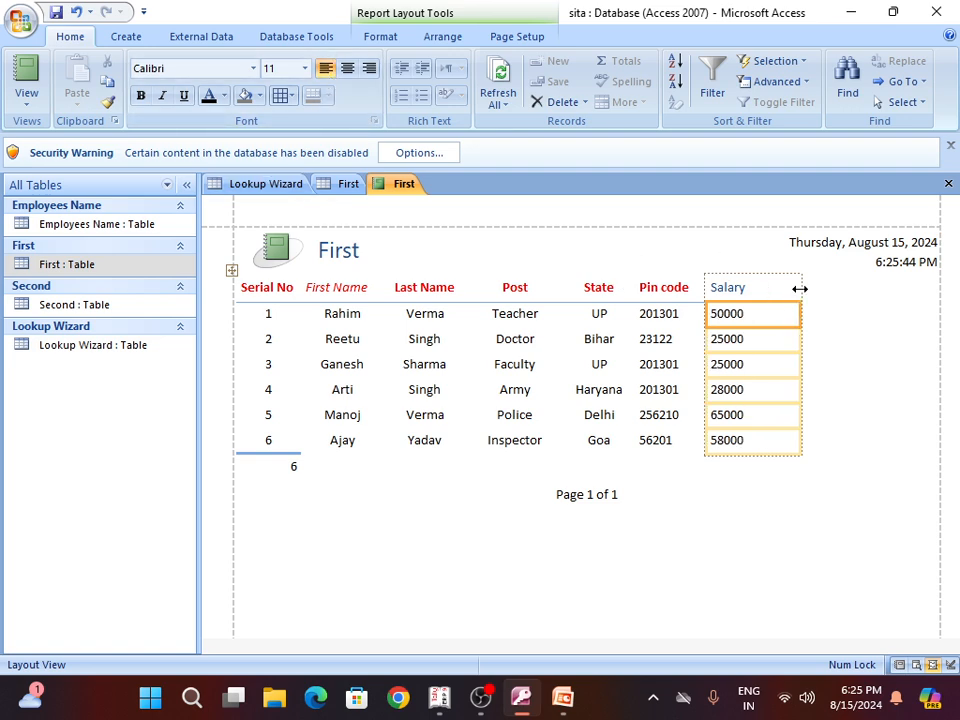
left_click_drag(800, 289, 763, 289)
- Make the Salary heading bold and fill its background with red
left_click(733, 291)
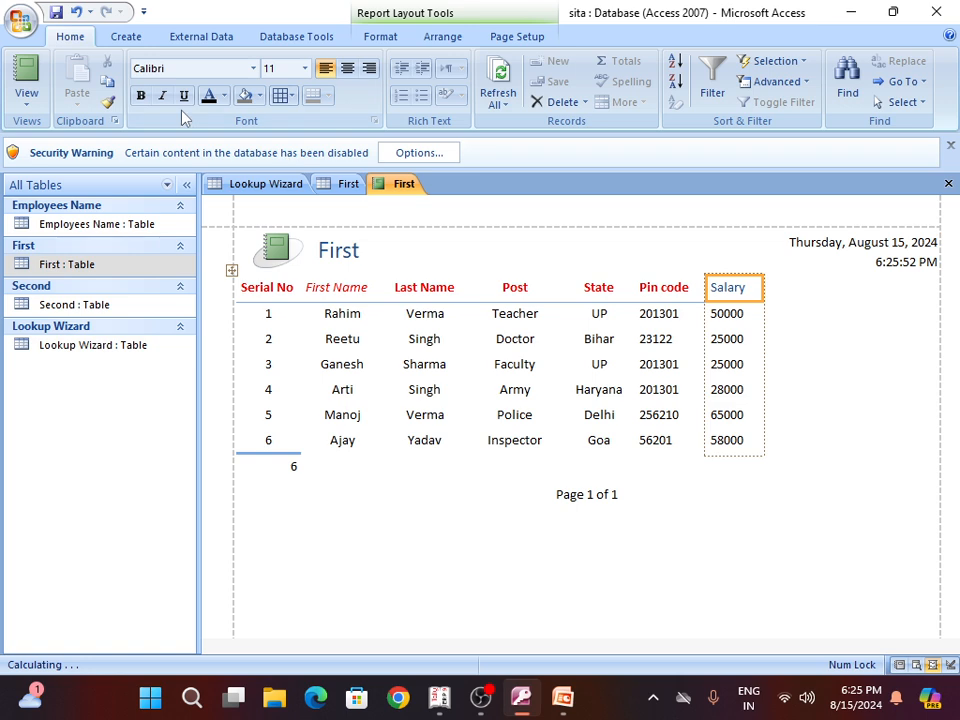
left_click(141, 96)
left_click(260, 96)
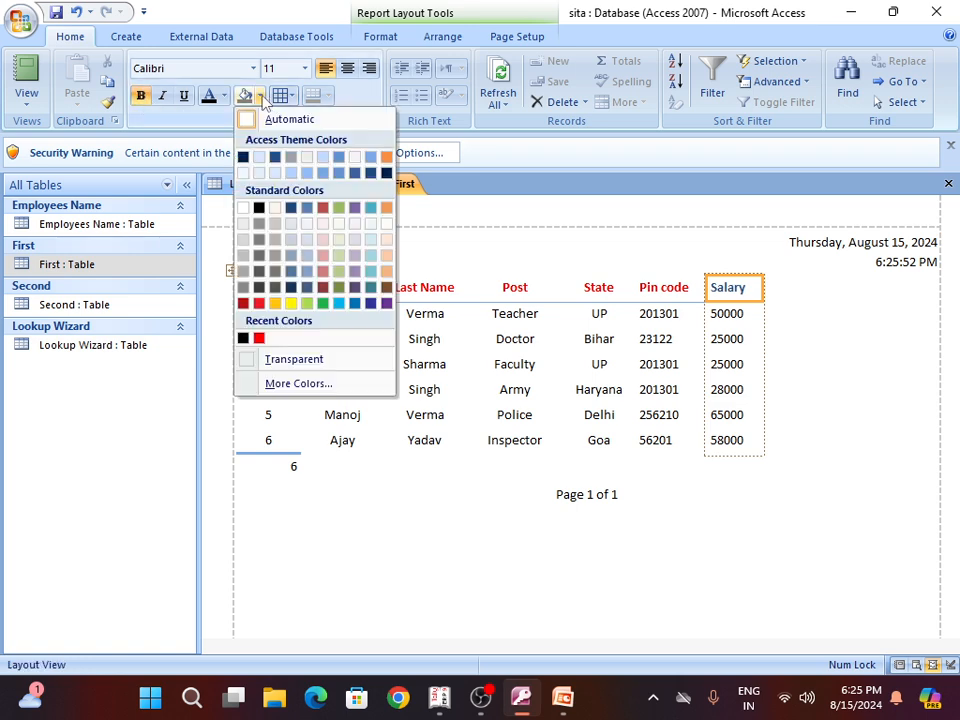
left_click(259, 339)
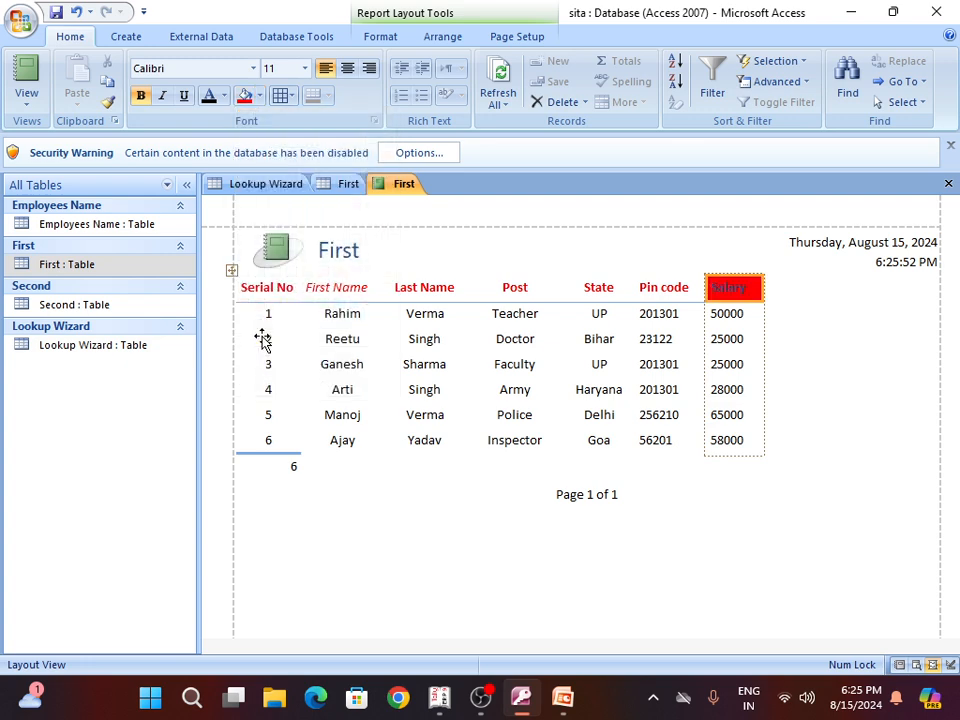
left_click(660, 295)
left_click(490, 292)
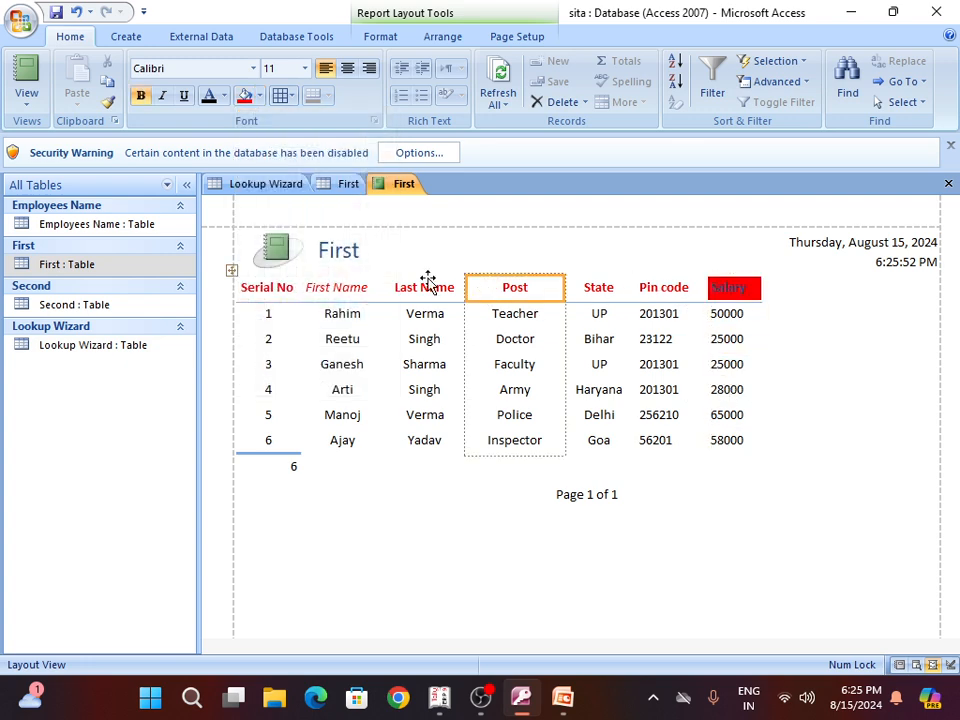
left_click(266, 292)
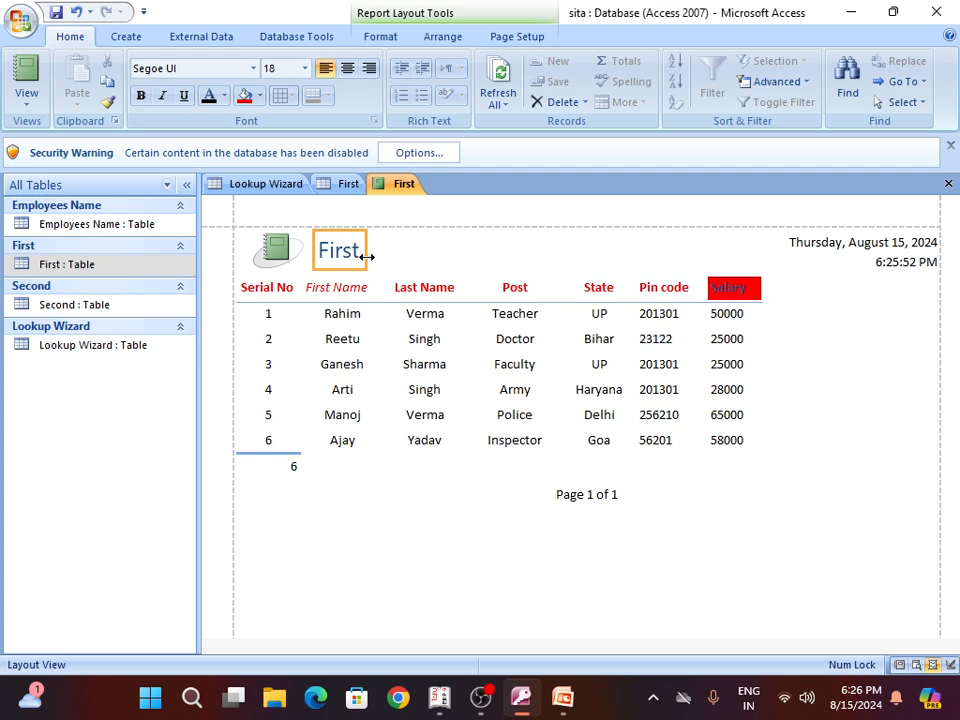
- Widen the report title box to about the table's width and replace its text with "Lal Bahadur Shastri Computer Center"
left_click_drag(367, 257, 761, 279)
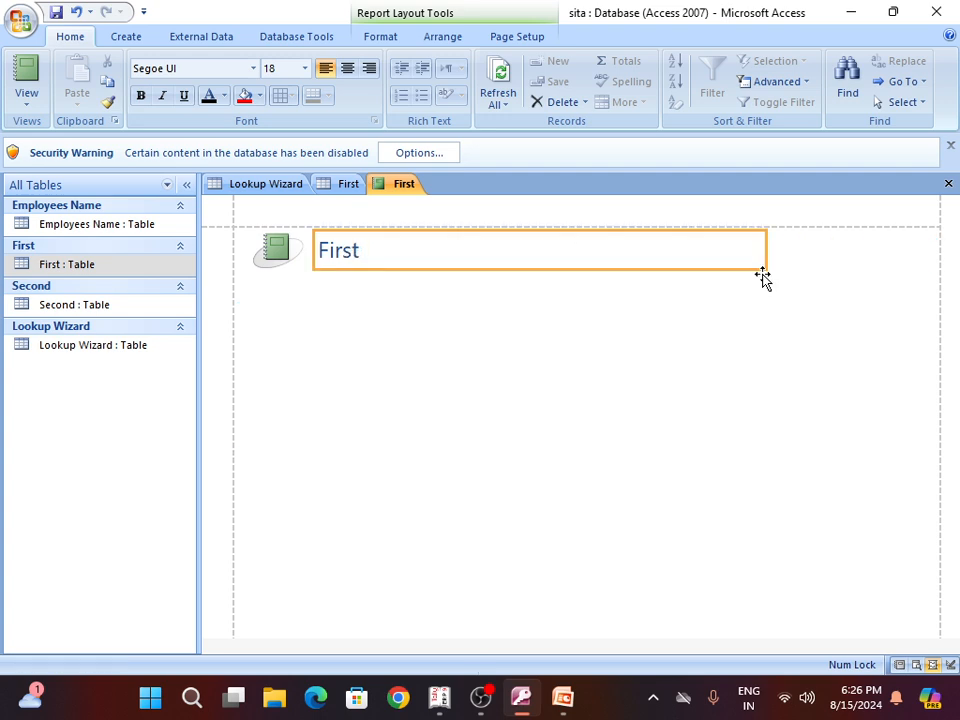
left_click(407, 260)
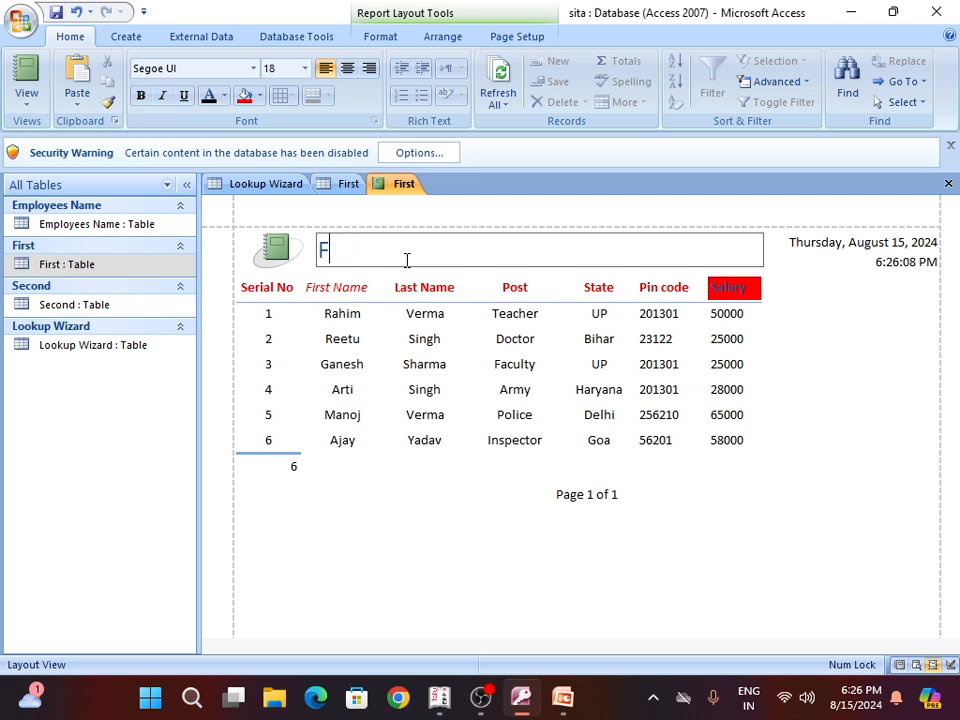
type("Lal Baha")
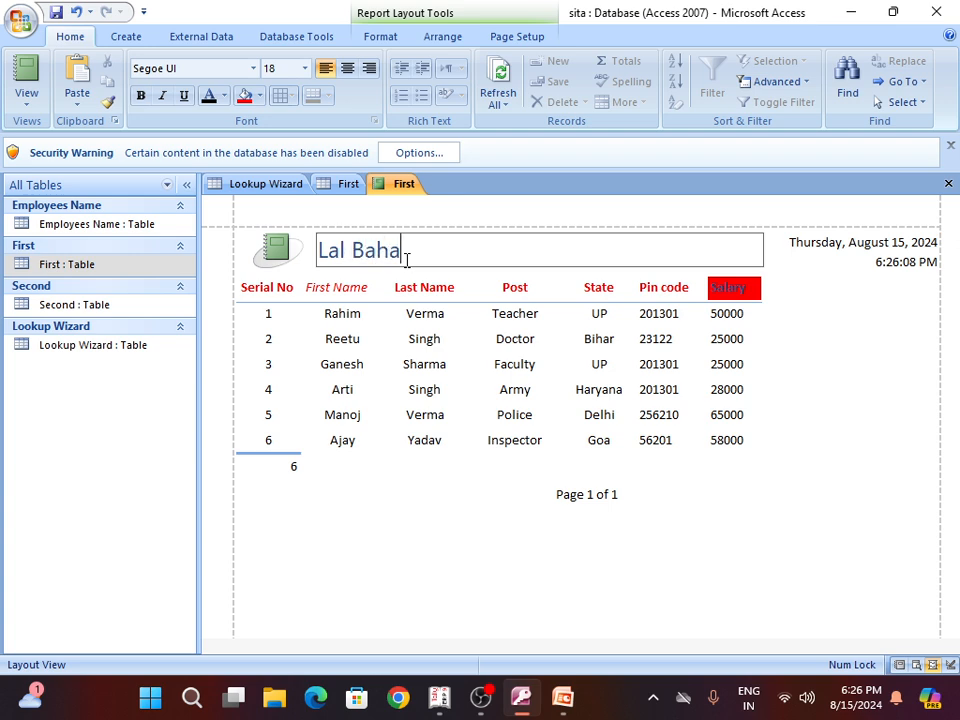
type("dur Shastri")
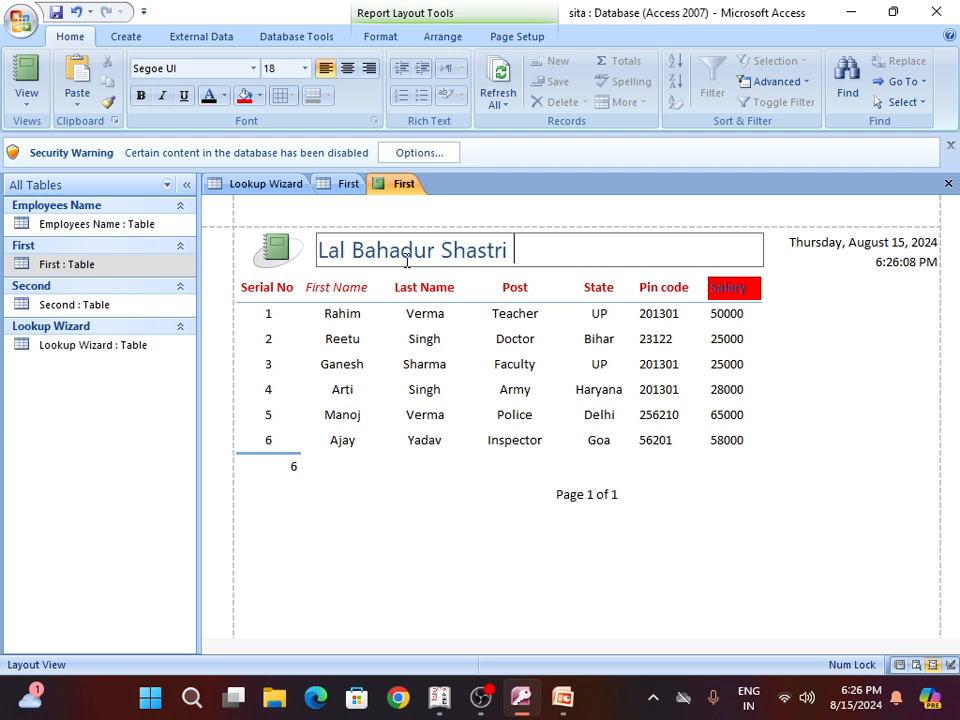
type("Compu")
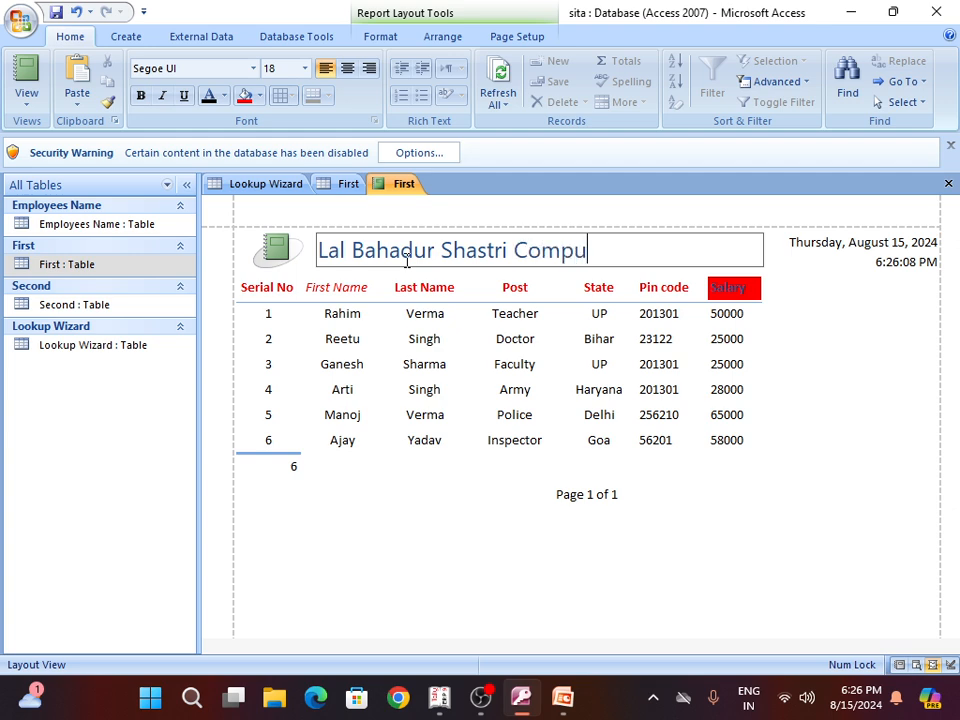
type("ter Center")
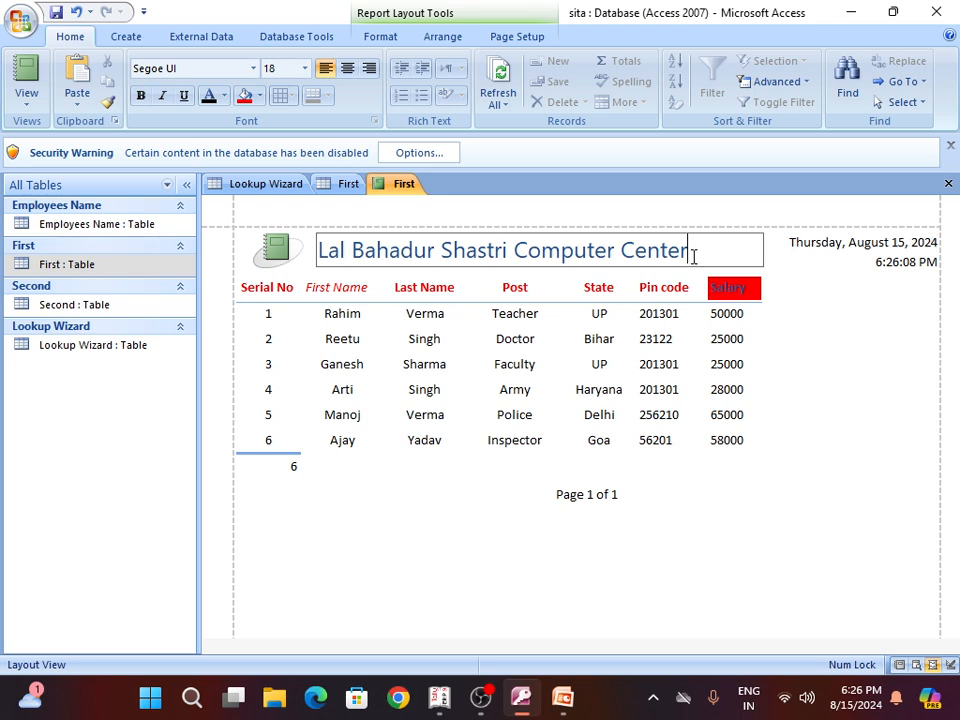
- Make the report title bold, try a red background fill on it and reset the fill to Automatic
left_click_drag(693, 256, 316, 252)
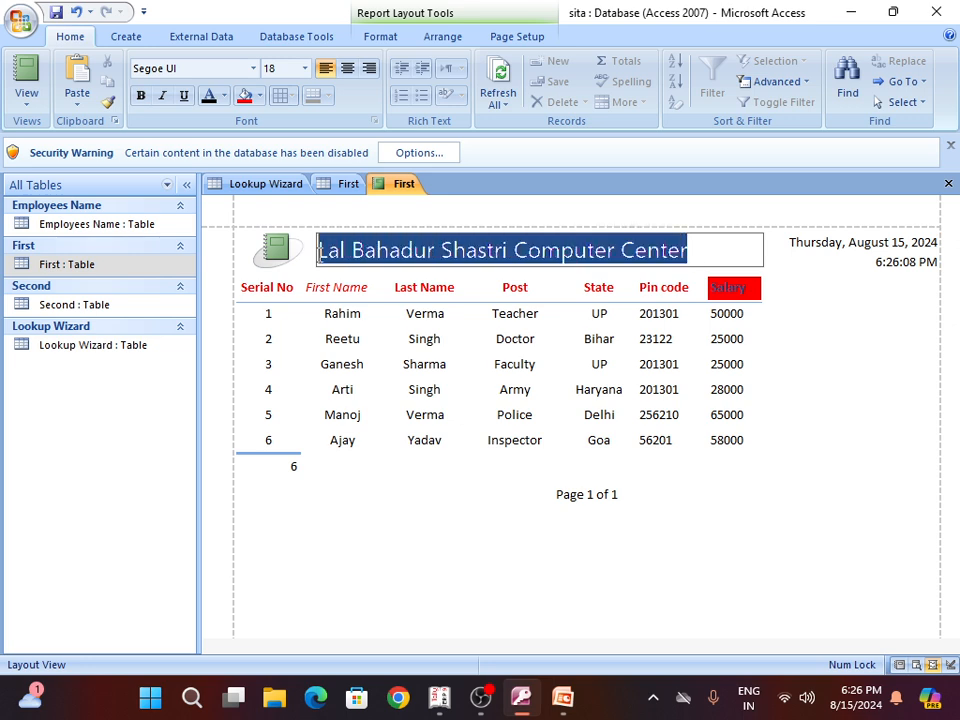
left_click(141, 95)
left_click(244, 95)
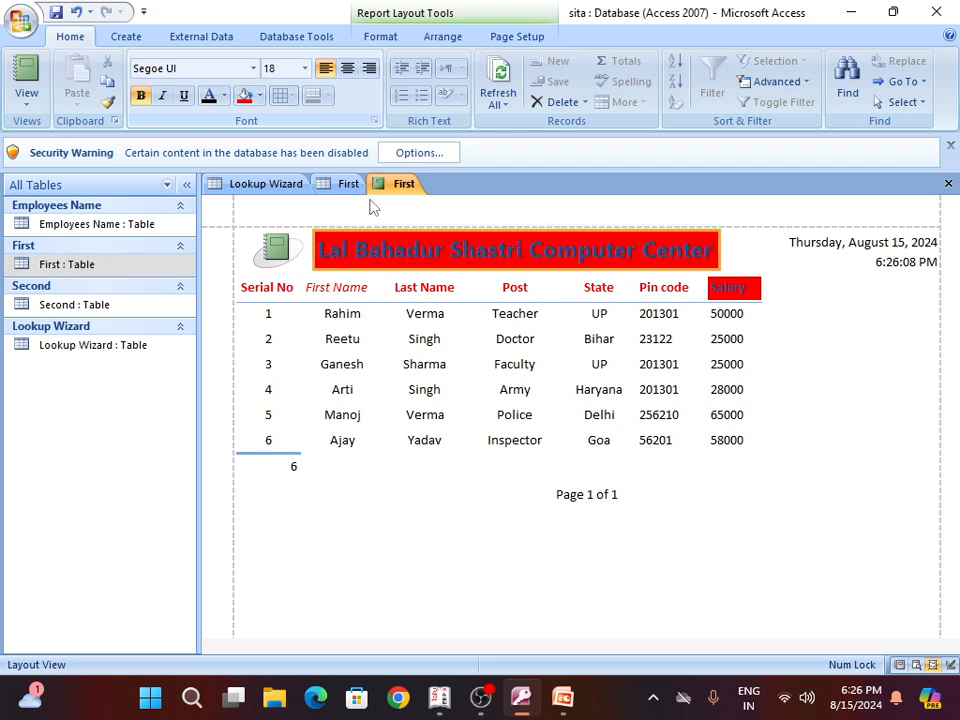
left_click(259, 96)
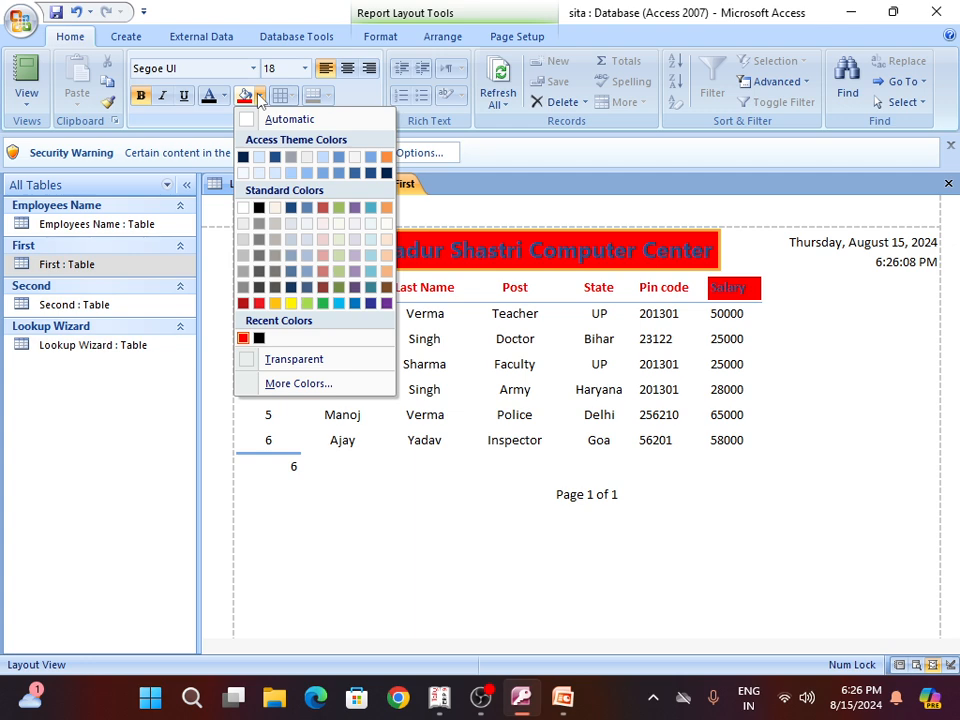
left_click(258, 118)
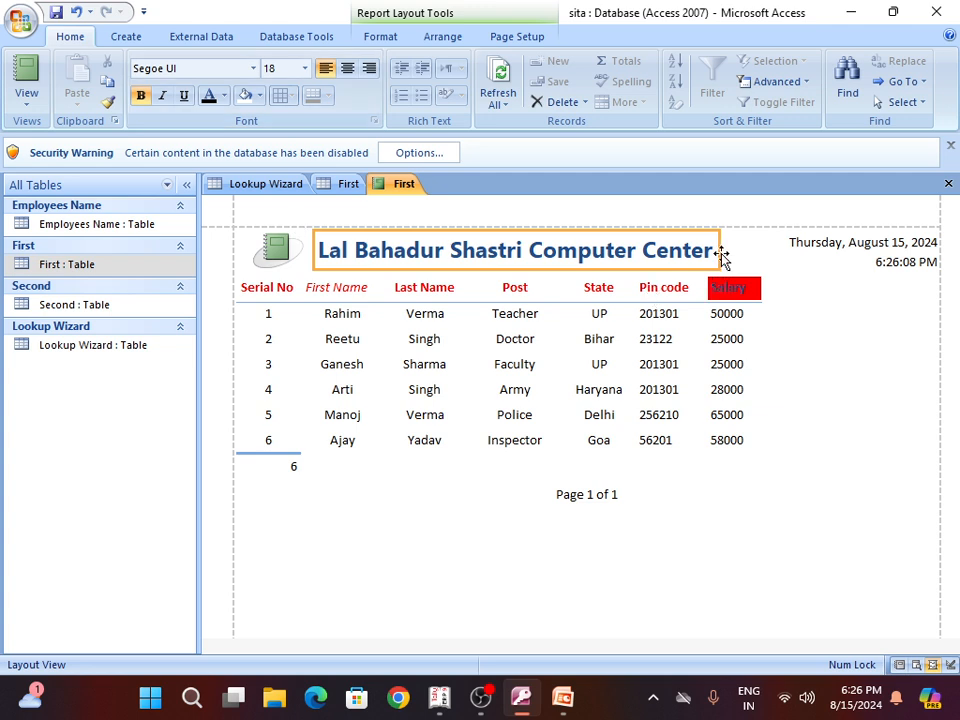
- Widen the report title box and center its text, and select the logo beside it
left_click_drag(720, 253, 754, 253)
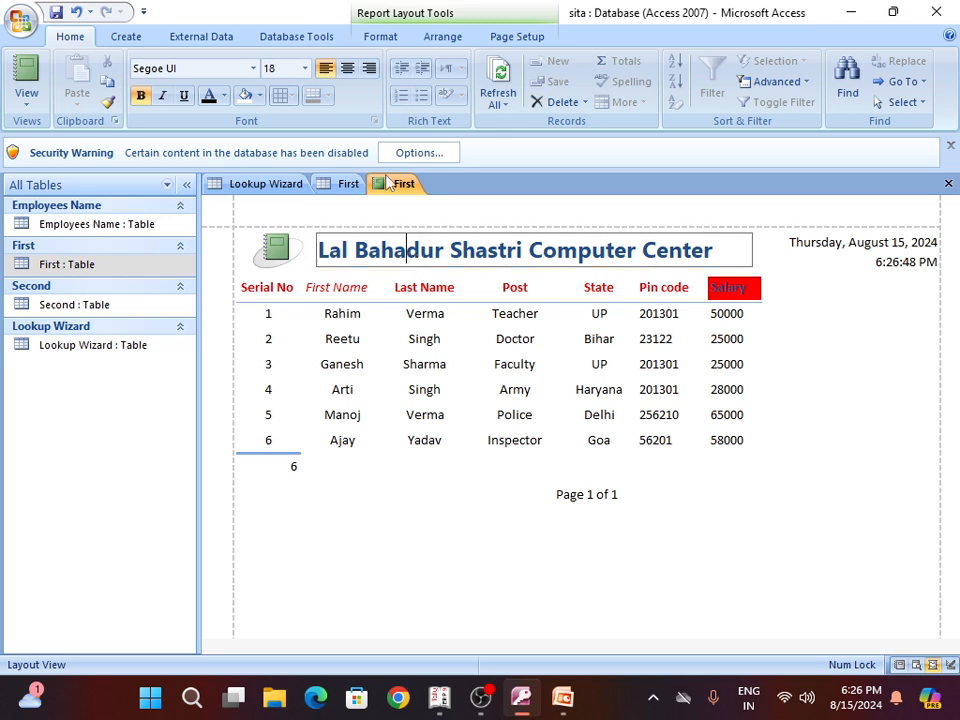
left_click(347, 68)
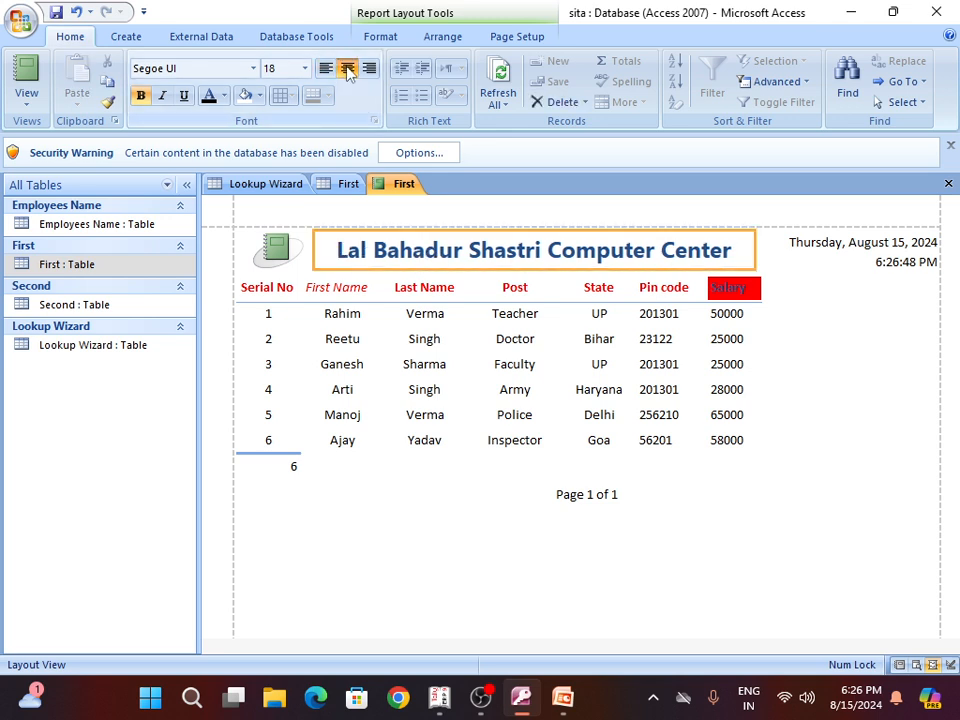
left_click(278, 255)
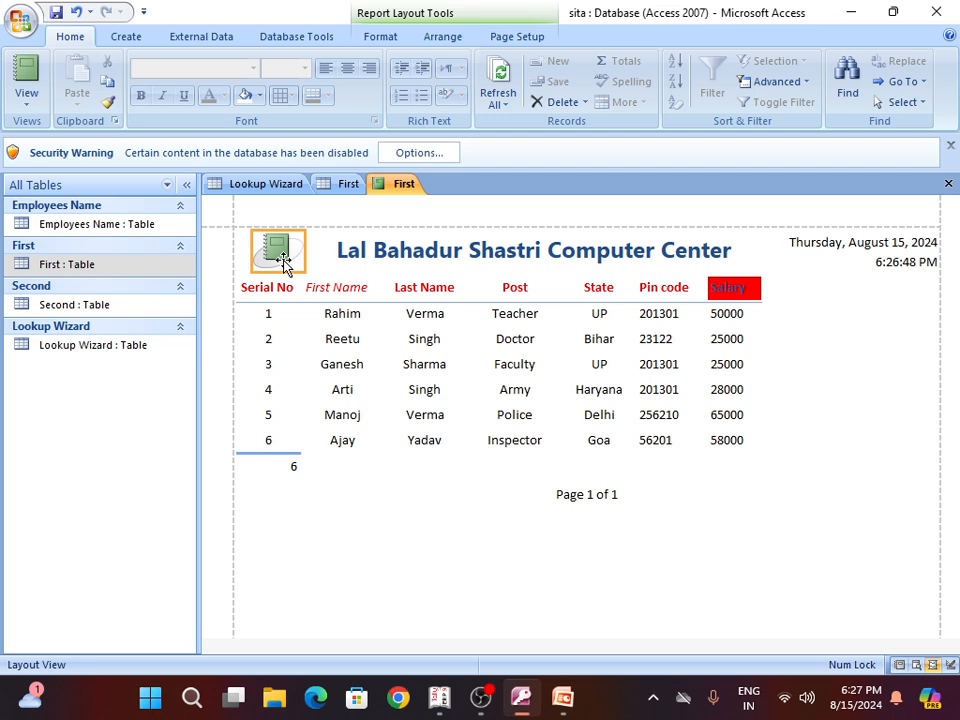
- Replace the report logo with the picture "colour 2" from the Pictures folder
left_click(381, 38)
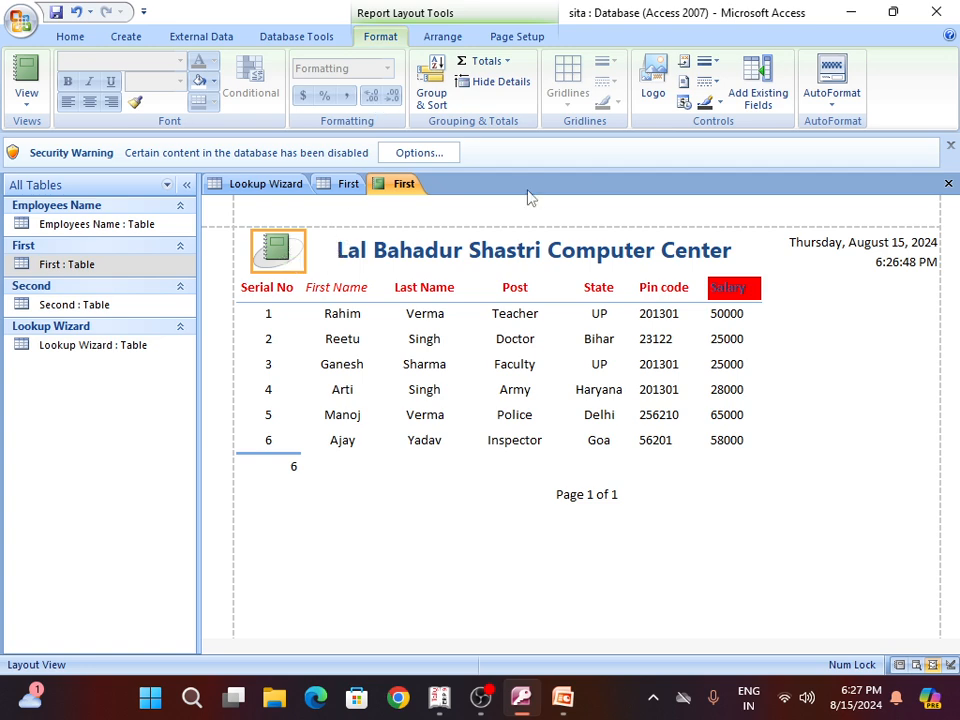
left_click(657, 82)
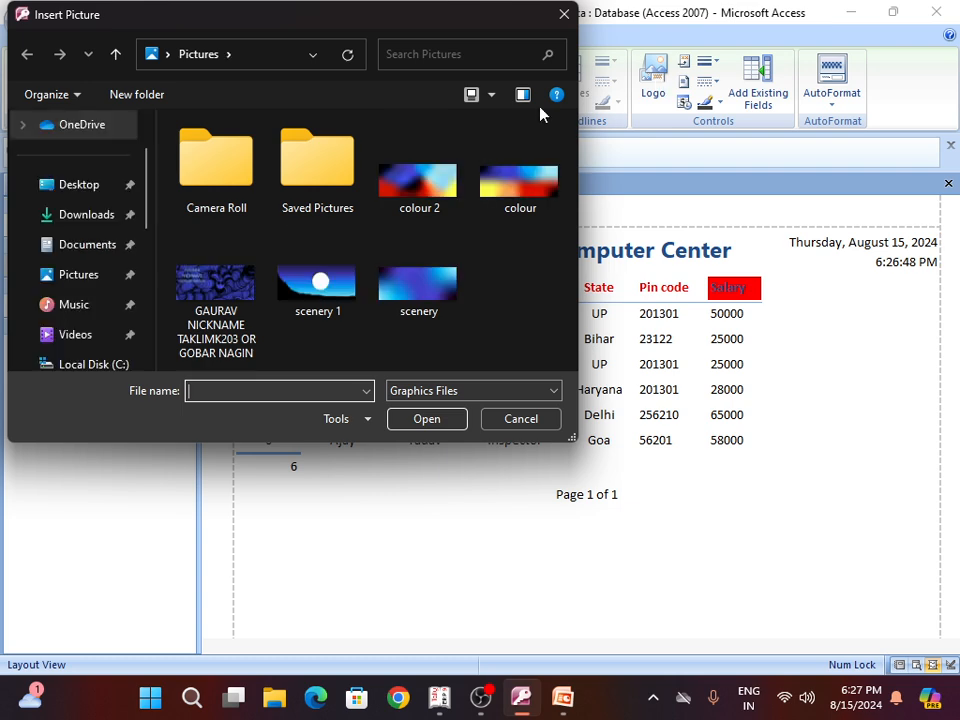
left_click(120, 277)
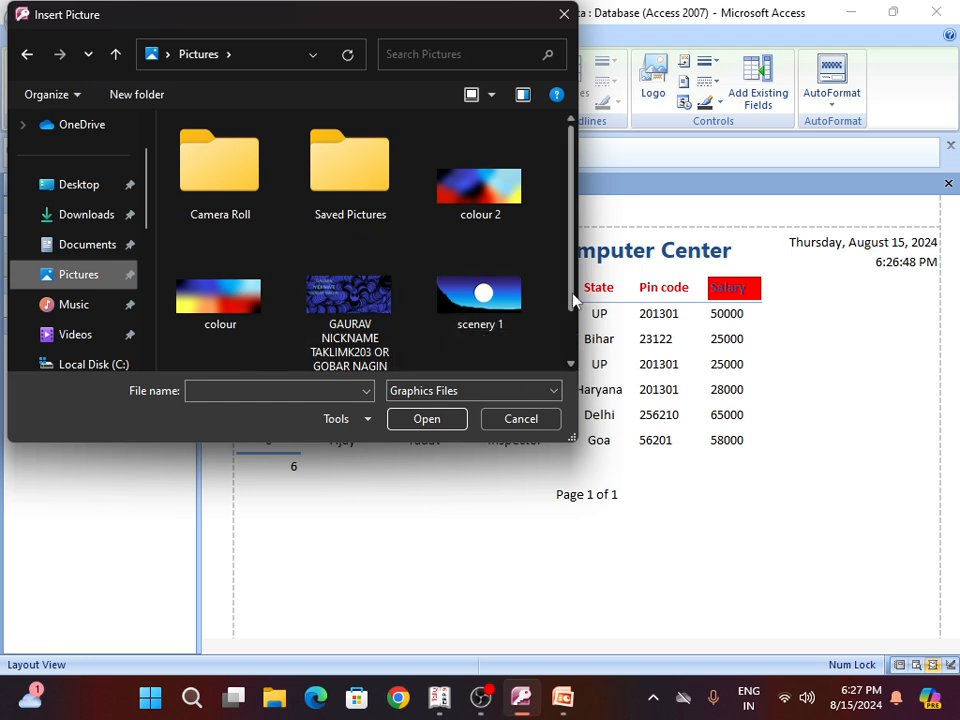
left_click_drag(574, 301, 512, 321)
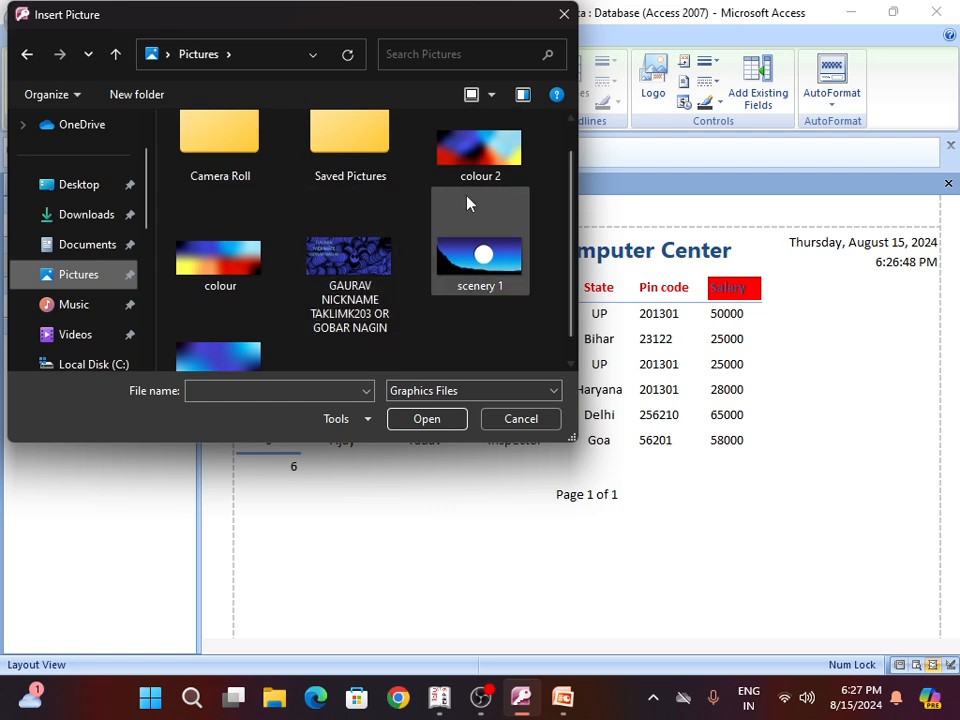
left_click(476, 170)
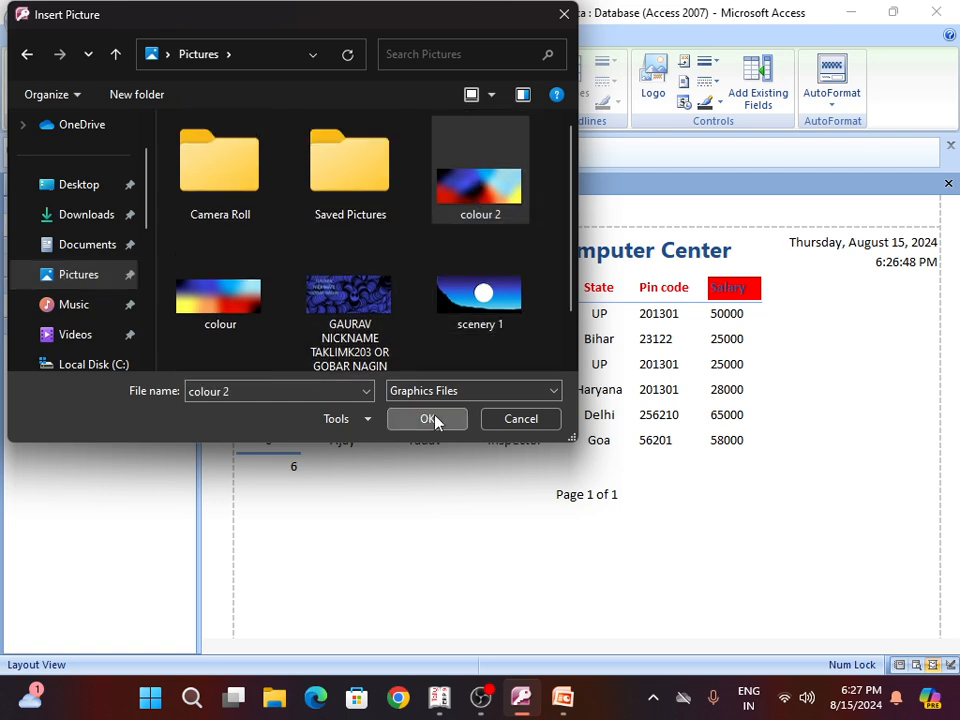
left_click(427, 419)
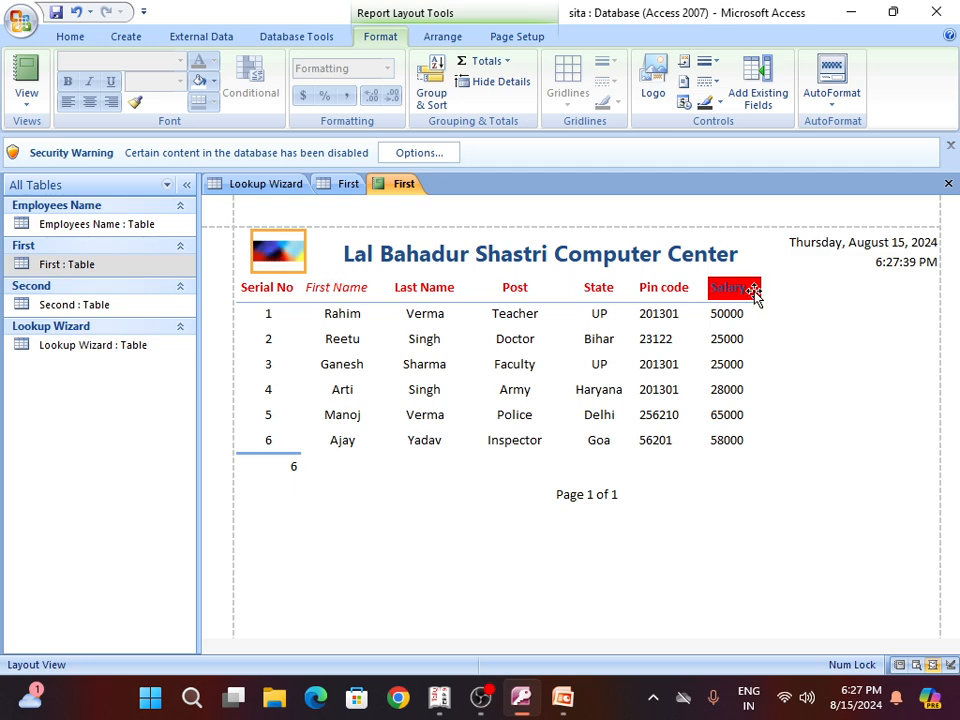
- Left-align the report header's date and time and narrow both boxes to about the width of their text
left_click(846, 244)
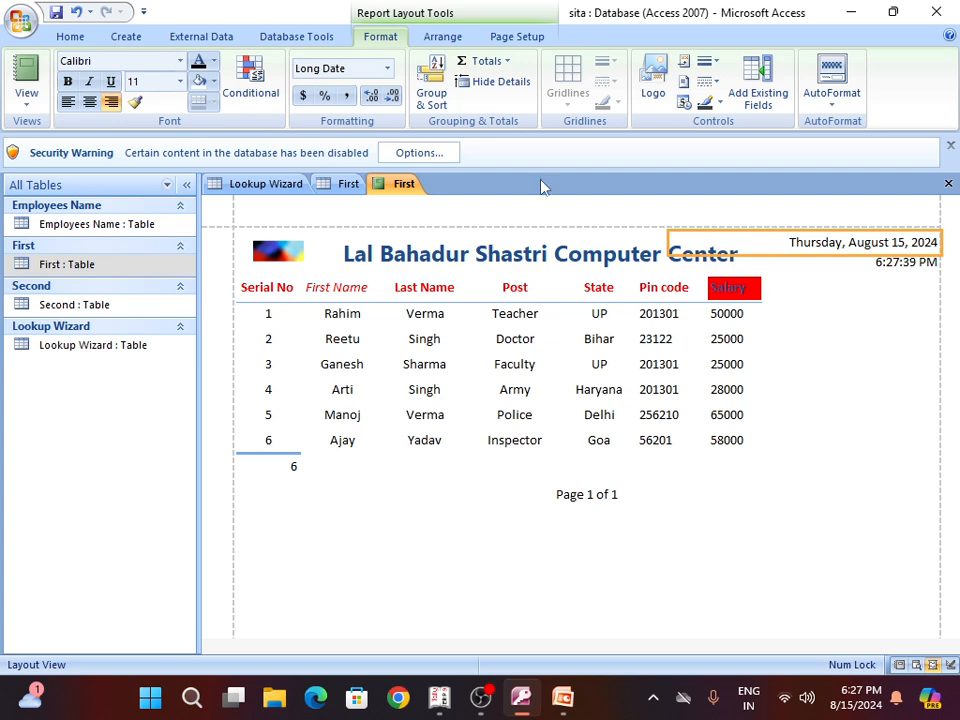
left_click(70, 36)
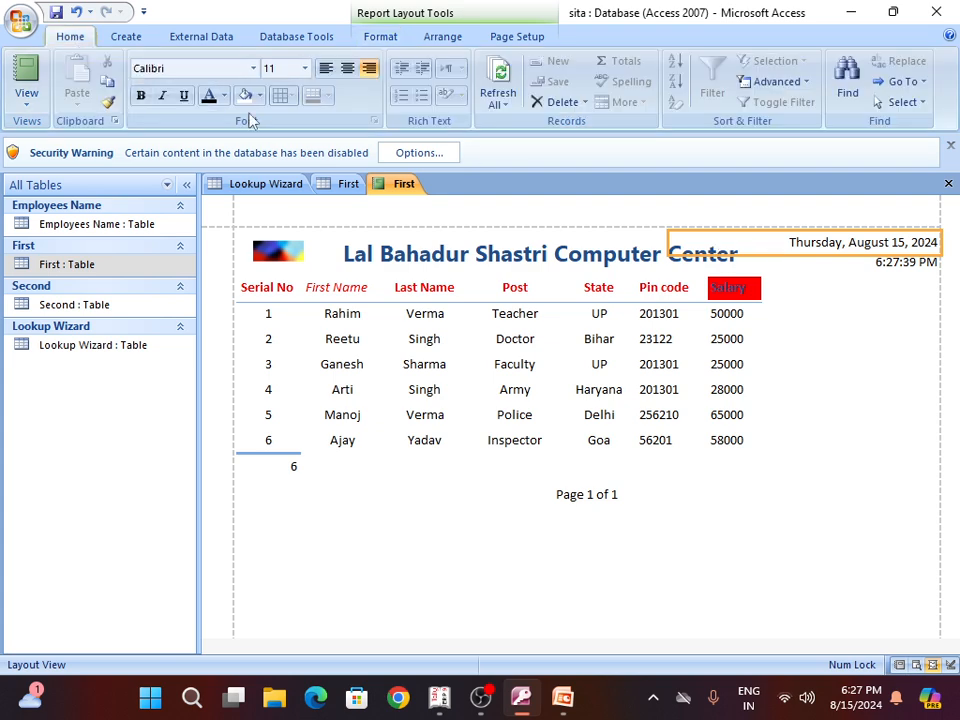
left_click(333, 67)
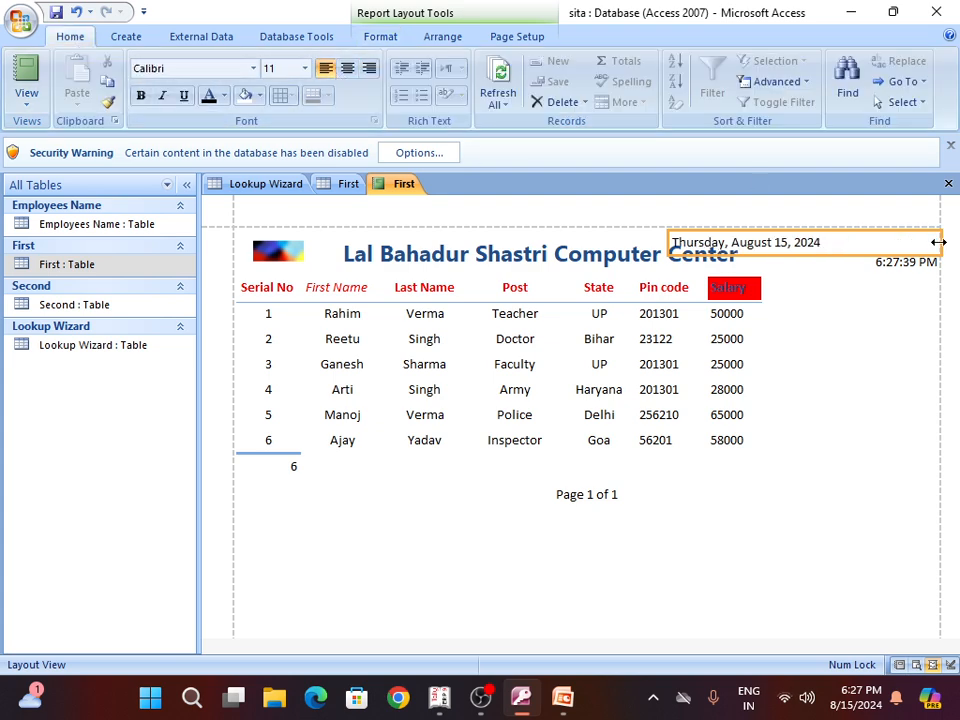
left_click_drag(938, 243, 836, 244)
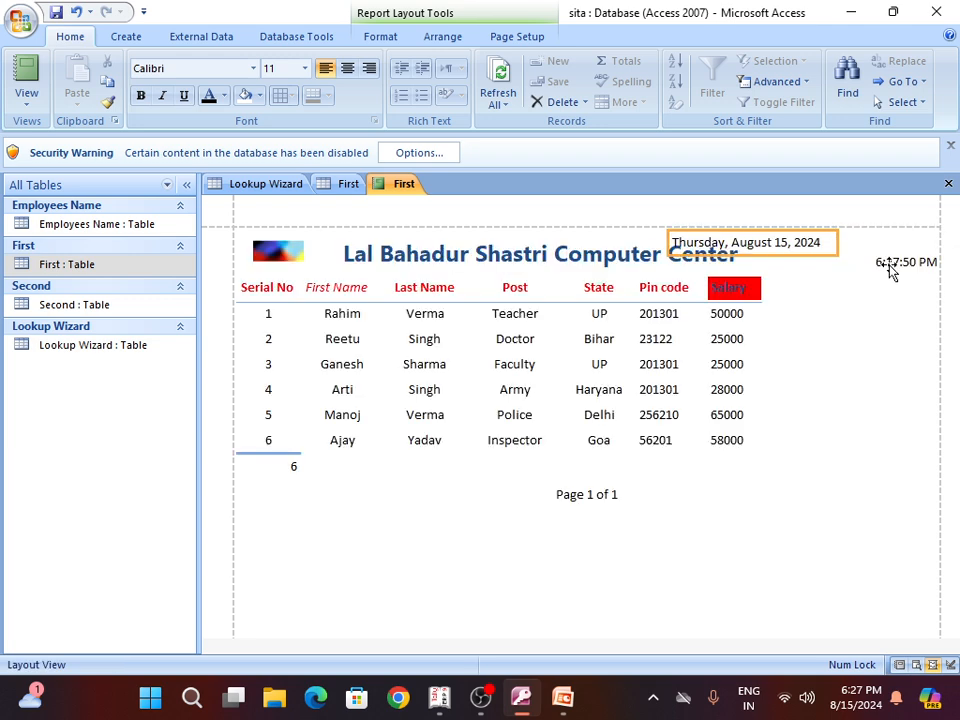
left_click(891, 266)
left_click(325, 67)
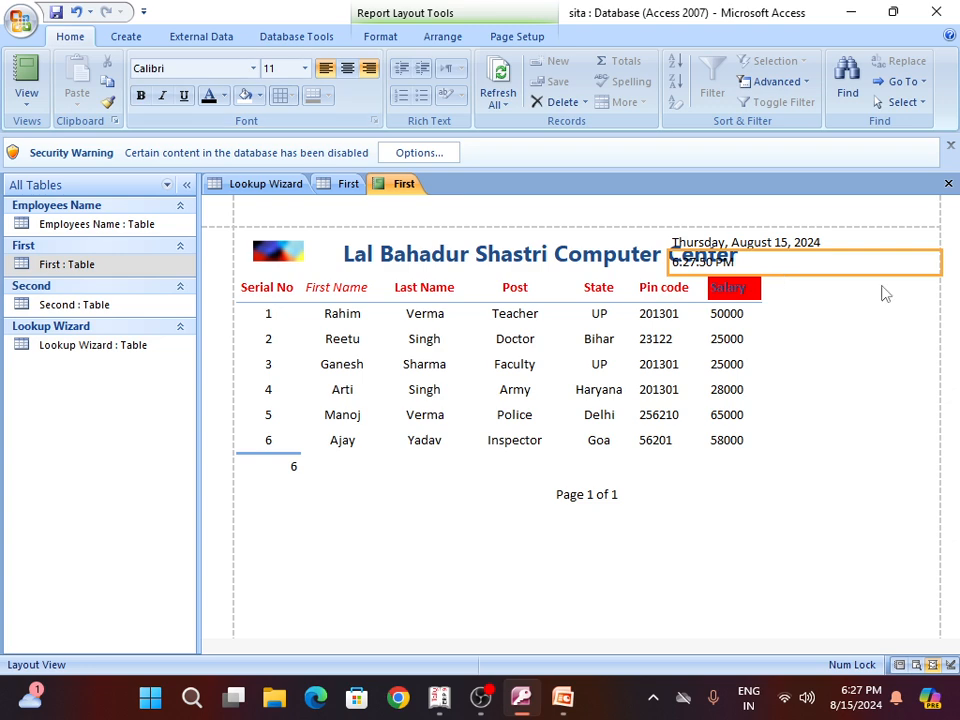
left_click_drag(938, 263, 814, 242)
- Move the date and time boxes beside the end of the report title so they clear its text
left_click(746, 240)
left_click_drag(708, 264, 800, 266)
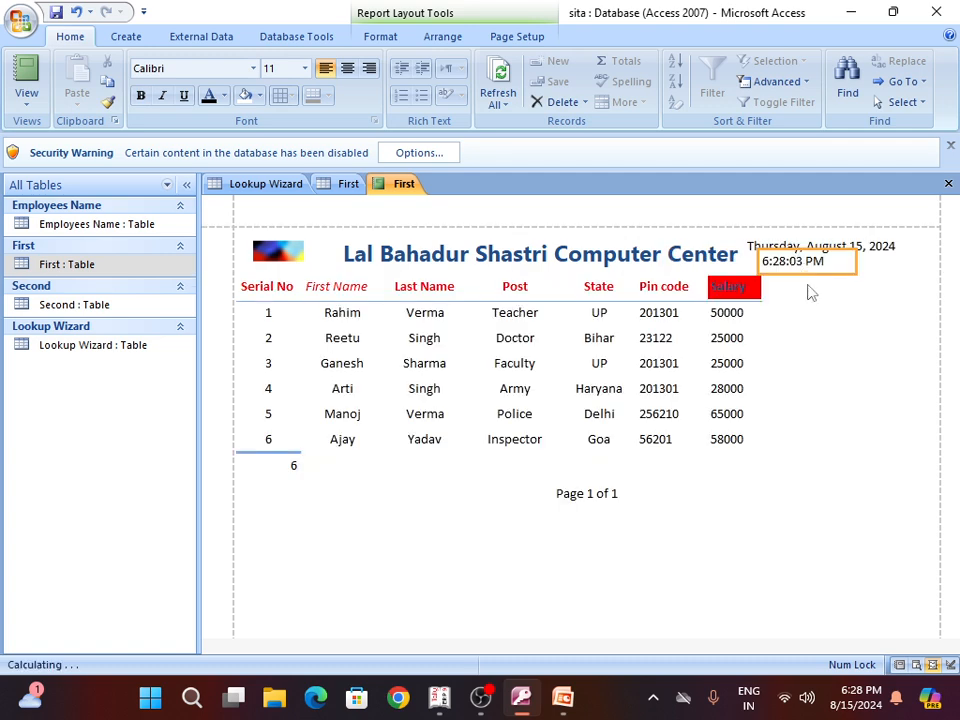
left_click(812, 294)
- Make the date and time in the report header bold and light blue
left_click(810, 247)
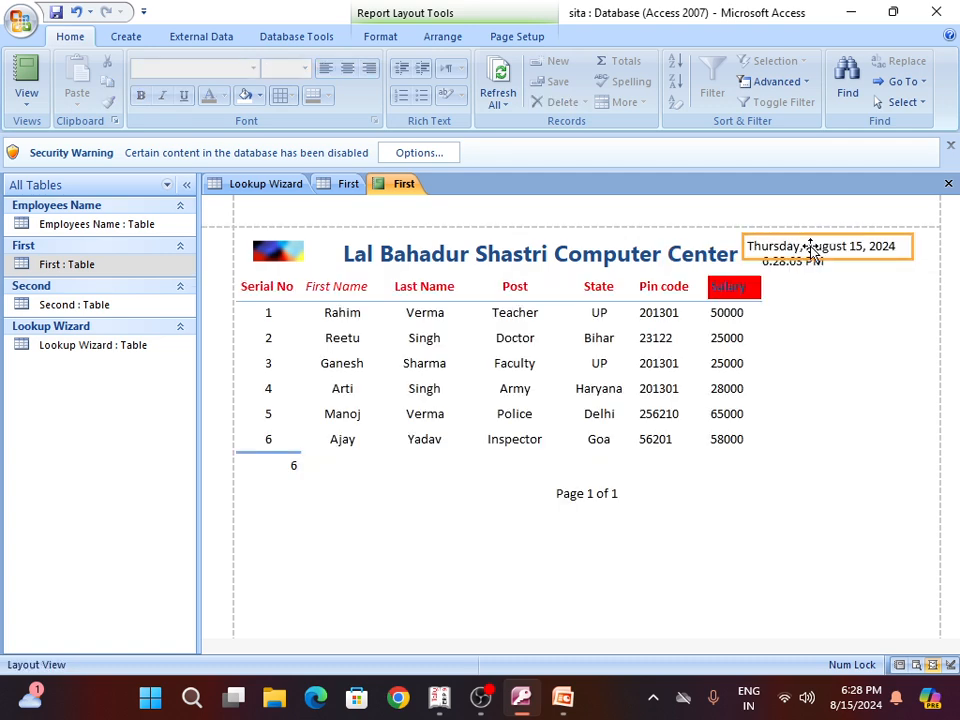
left_click(141, 96)
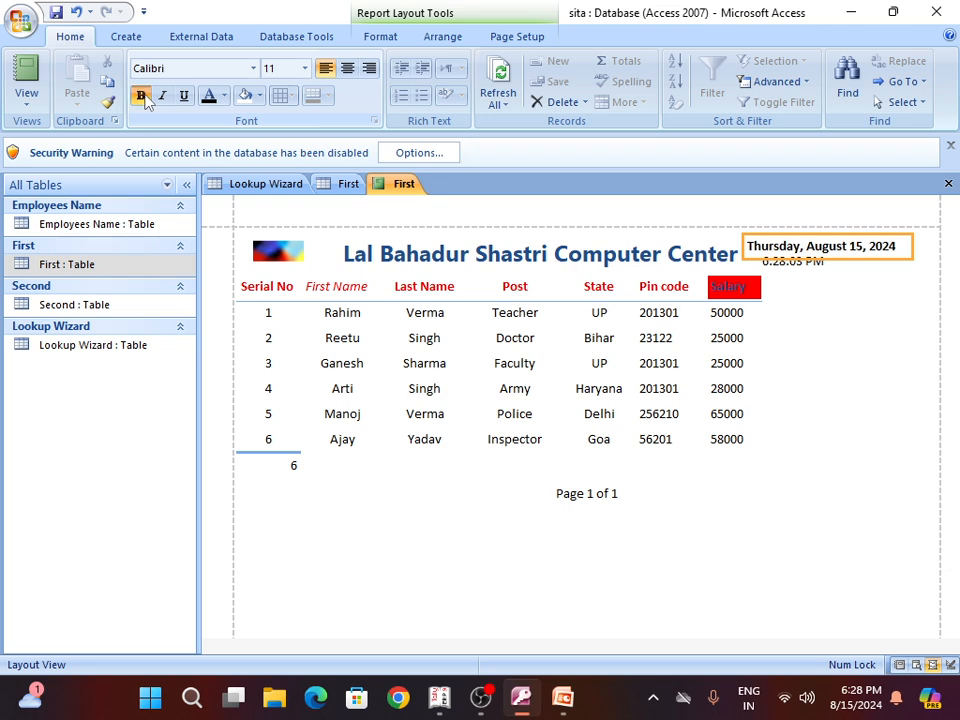
left_click(224, 96)
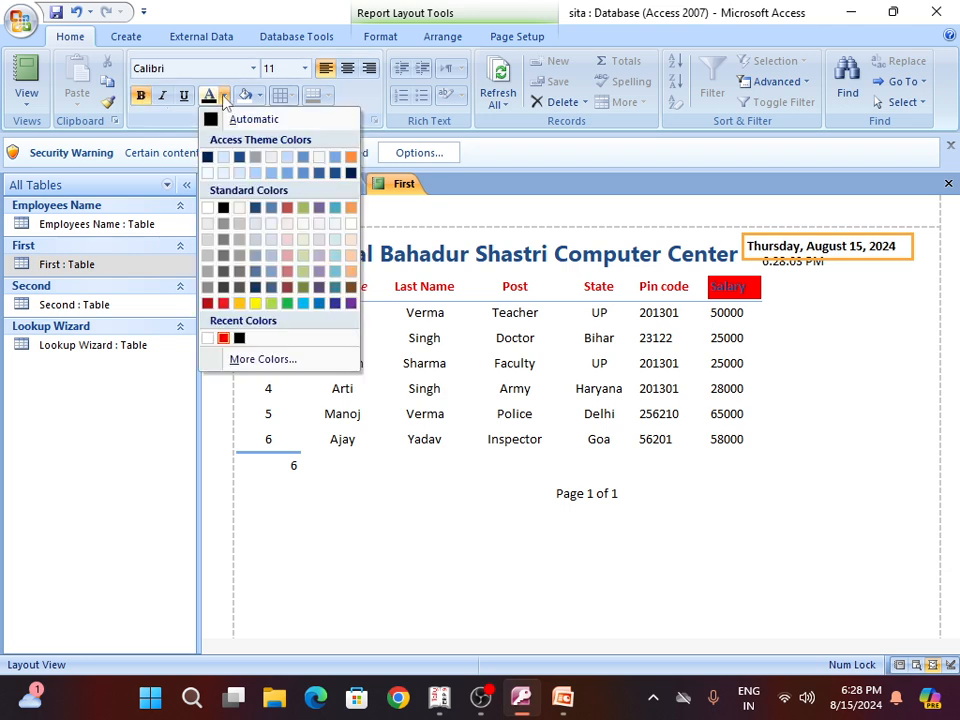
left_click(305, 305)
left_click(800, 266)
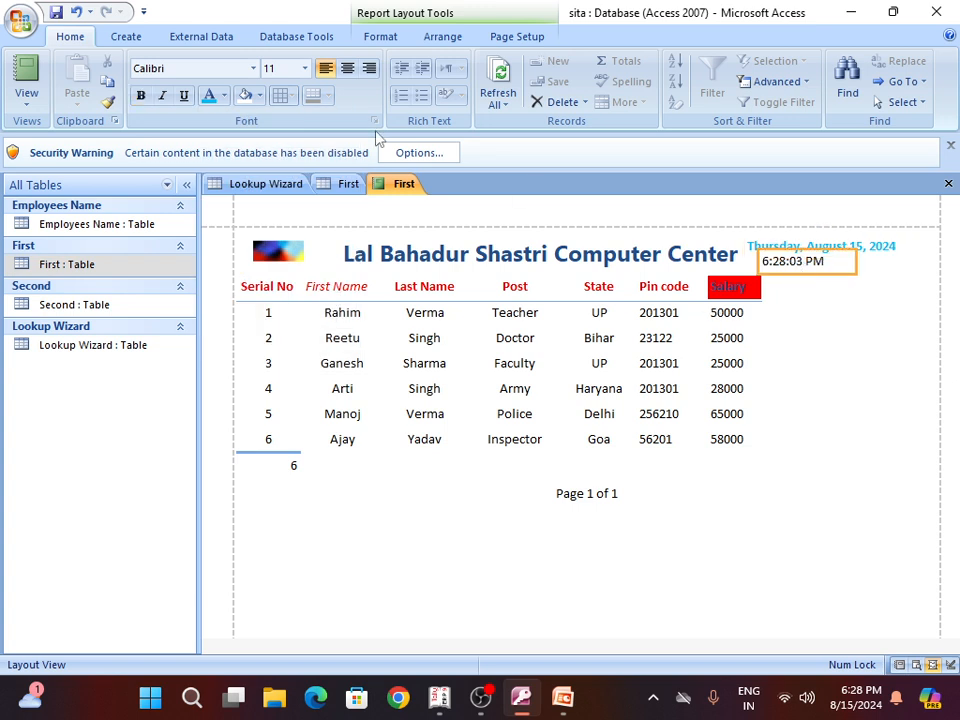
left_click(210, 97)
left_click(141, 96)
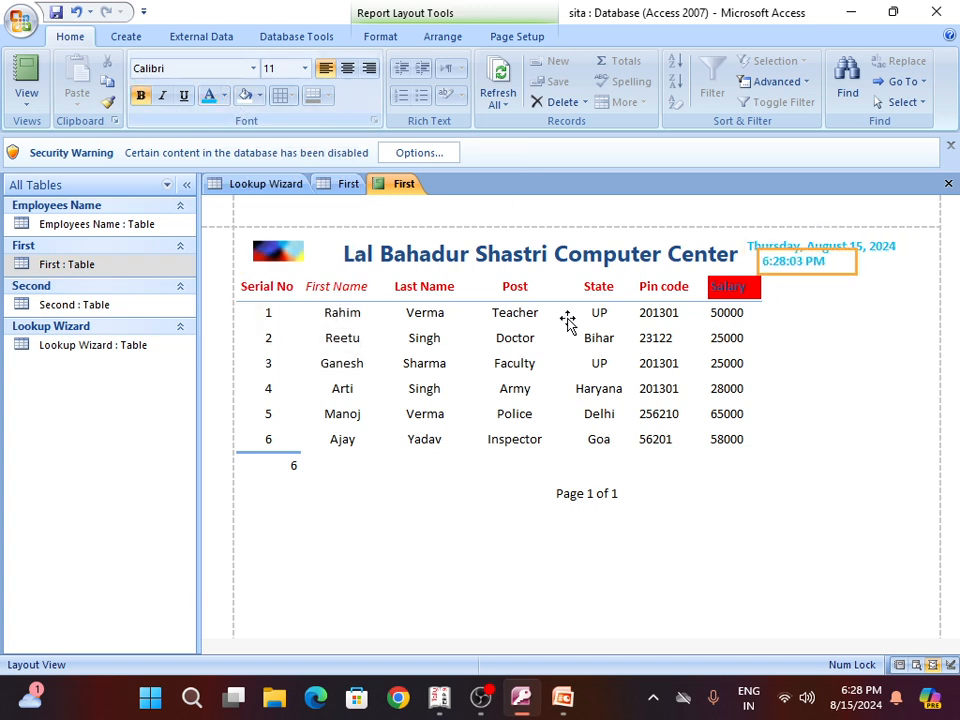
left_click(793, 416)
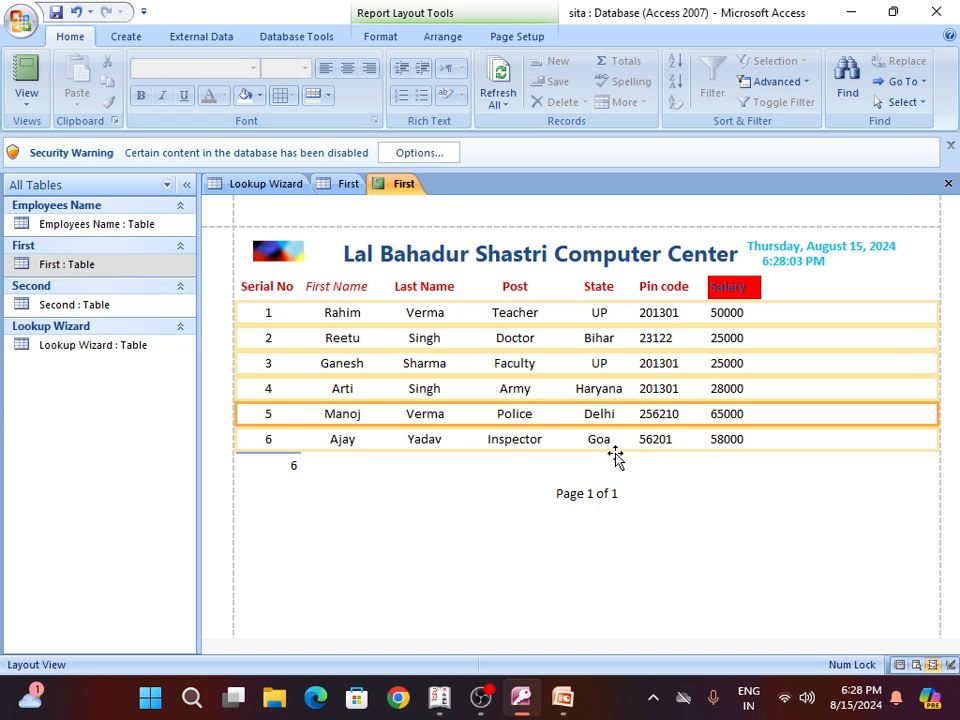
left_click(482, 493)
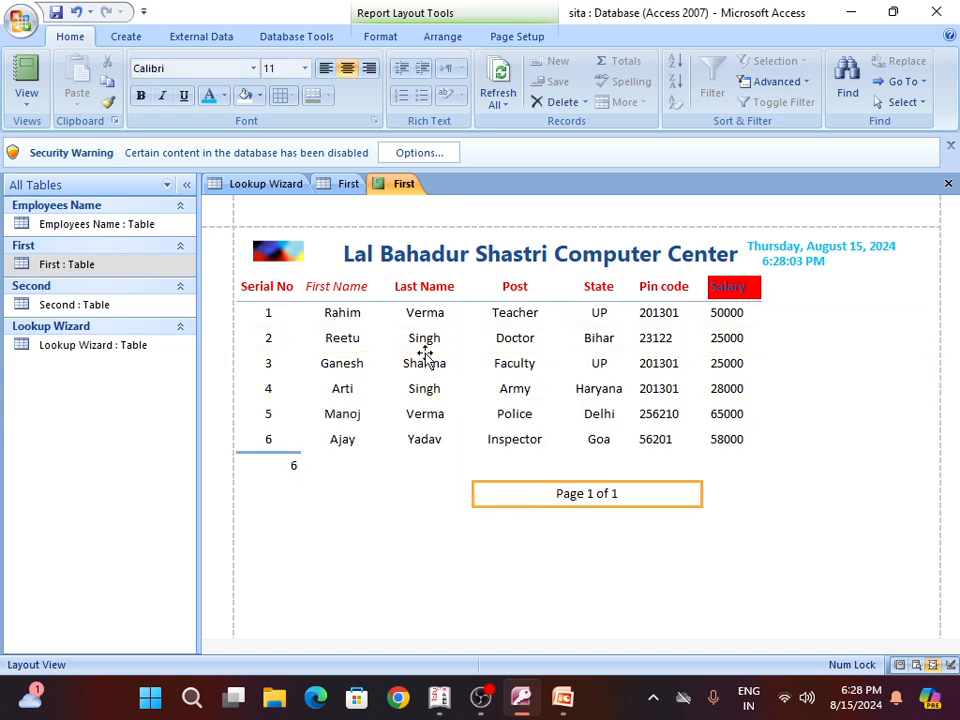
left_click(397, 317)
- Try a pale blue font color on the Serial No heading and reset the font color to Automatic
left_click(285, 287)
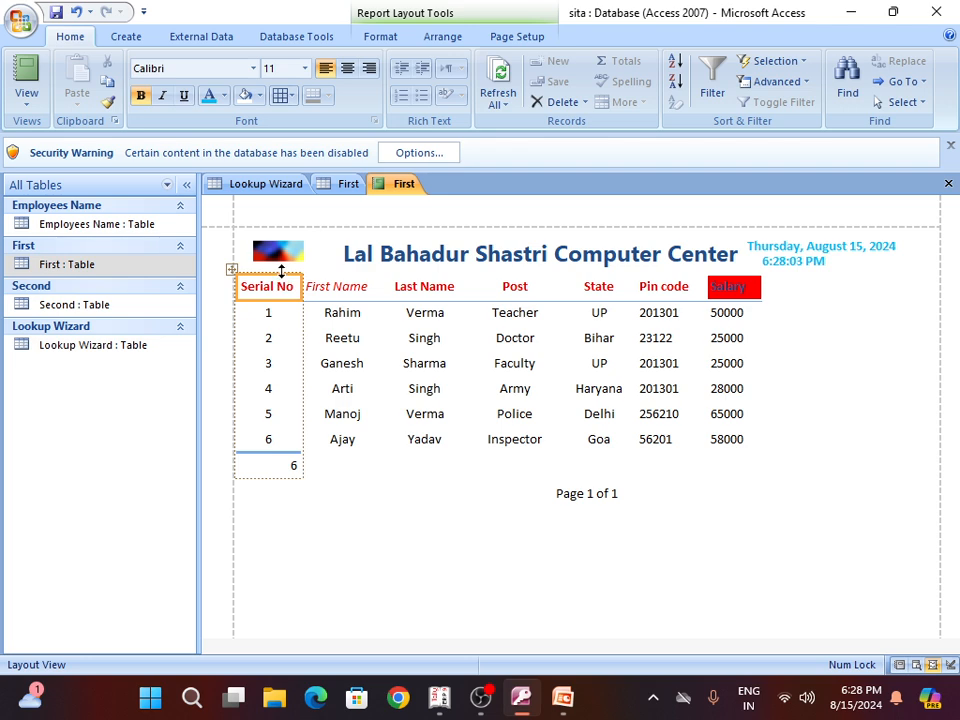
left_click(224, 96)
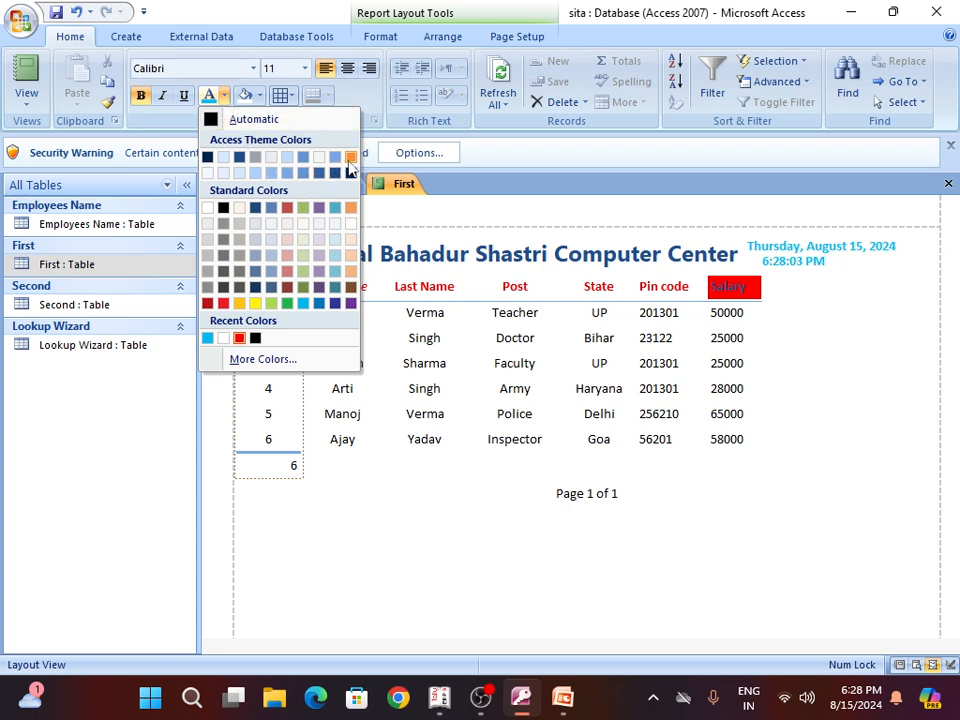
left_click(257, 175)
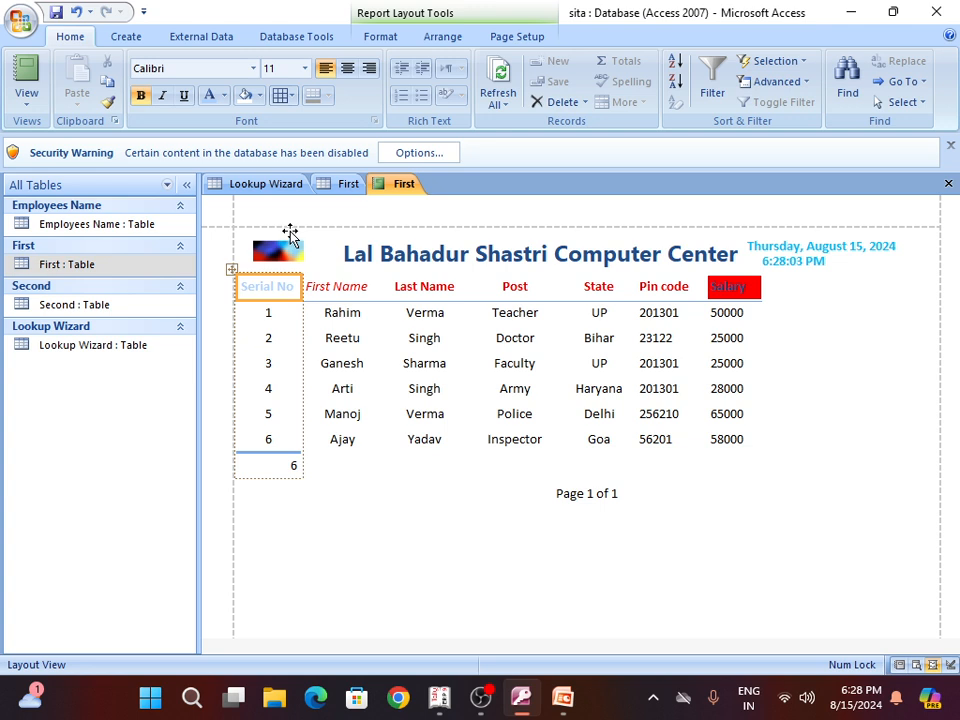
left_click(304, 316)
left_click(273, 290)
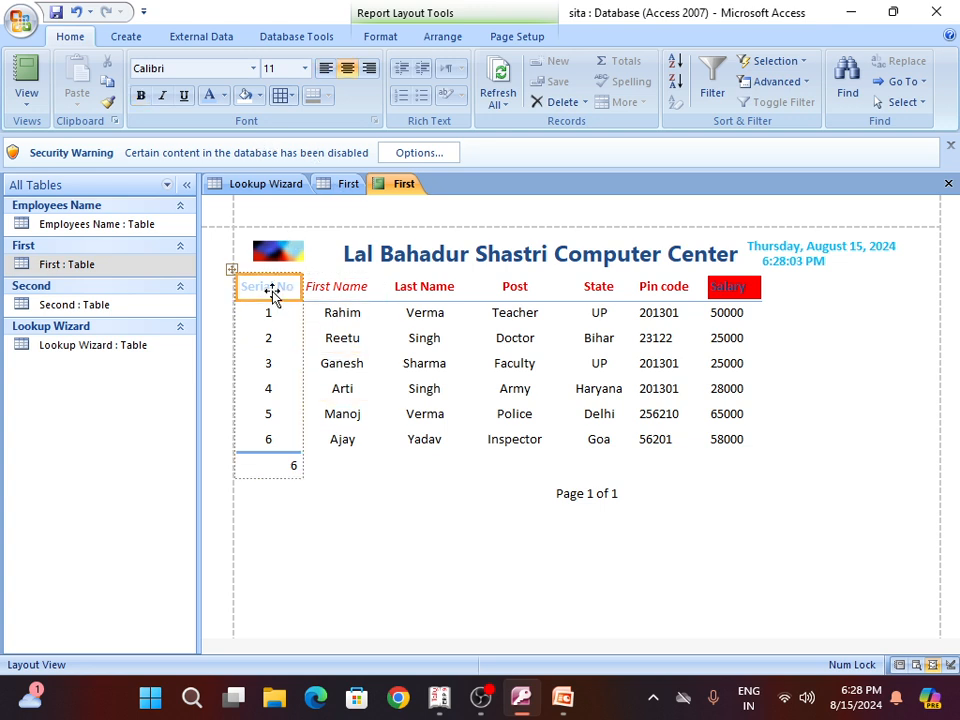
left_click(224, 95)
left_click(216, 120)
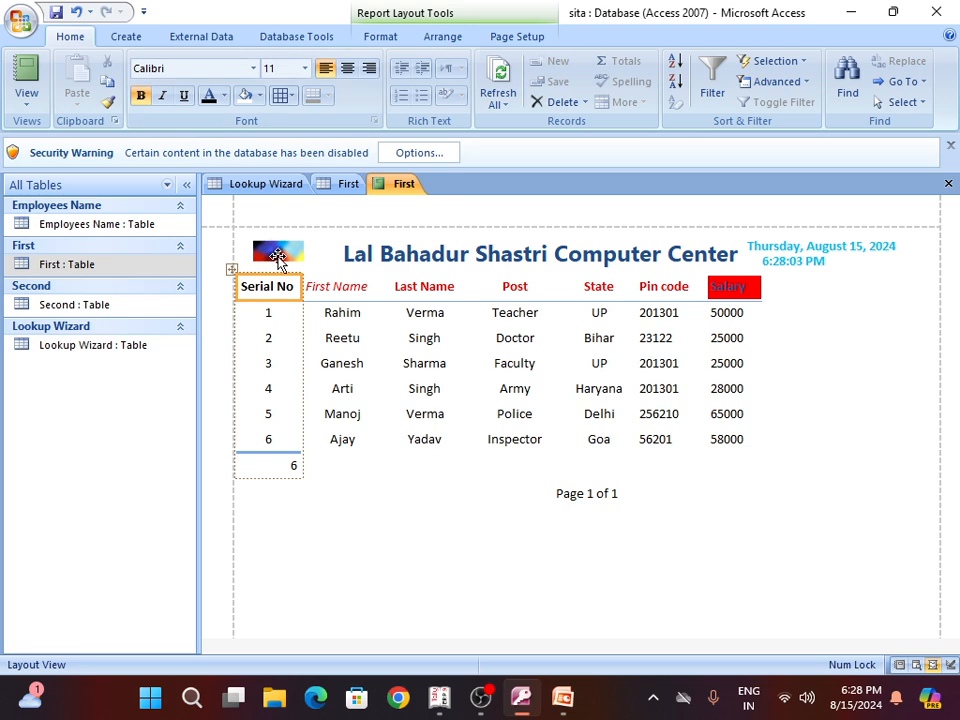
- Try a red background fill on the Serial No heading and reset the fill to Automatic
left_click(260, 96)
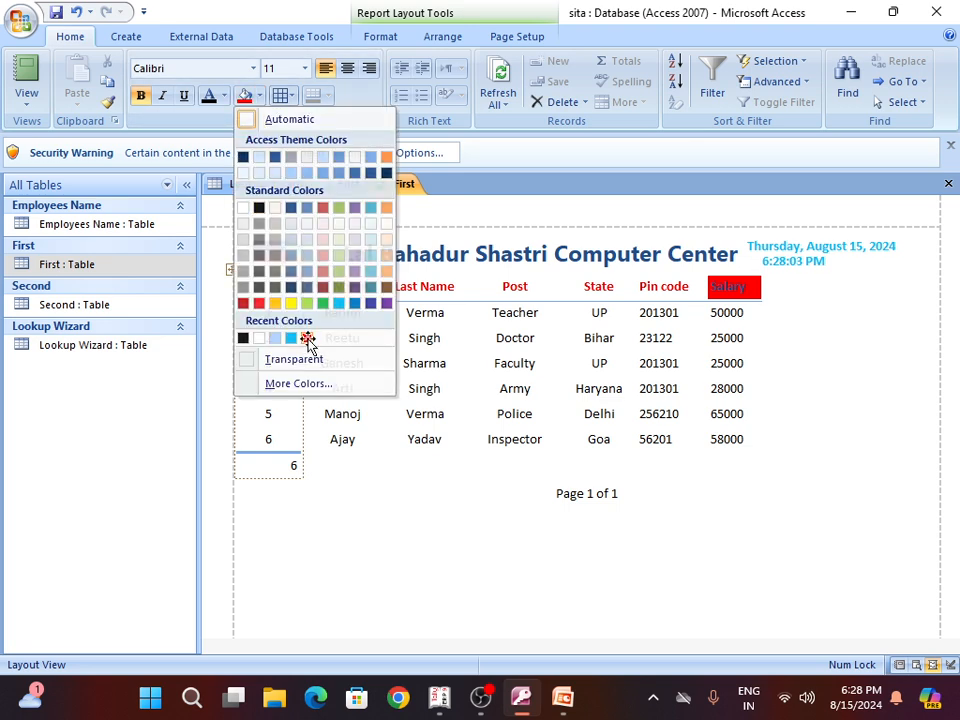
left_click(307, 339)
left_click(456, 390)
left_click(279, 291)
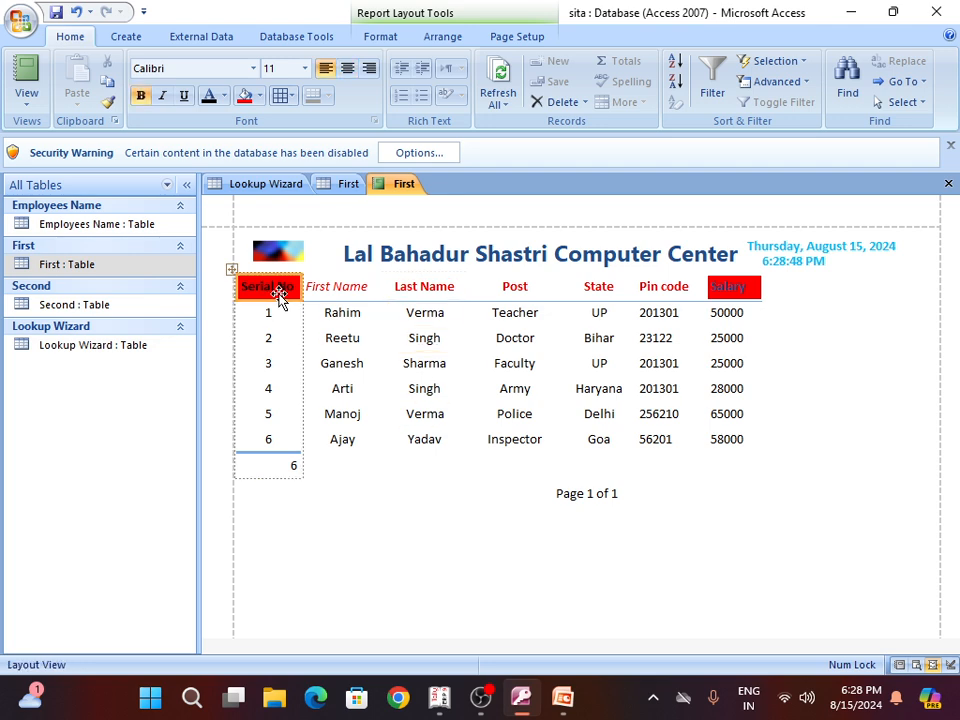
left_click(259, 96)
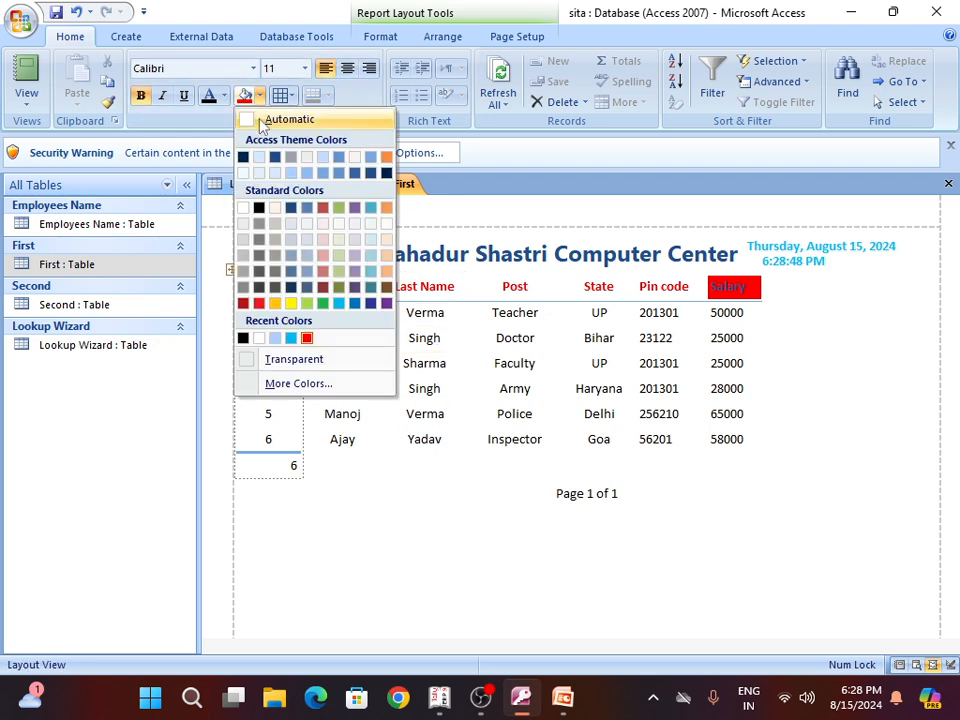
left_click(262, 120)
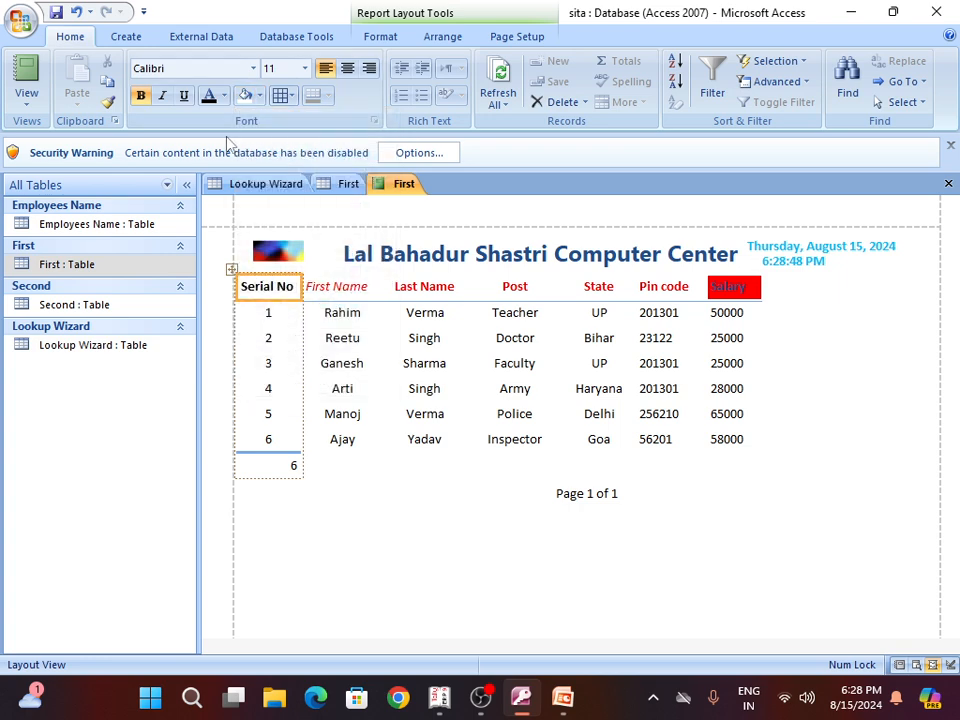
- Color the Serial No heading's text red and fill its background with a pale blue theme color
left_click(224, 97)
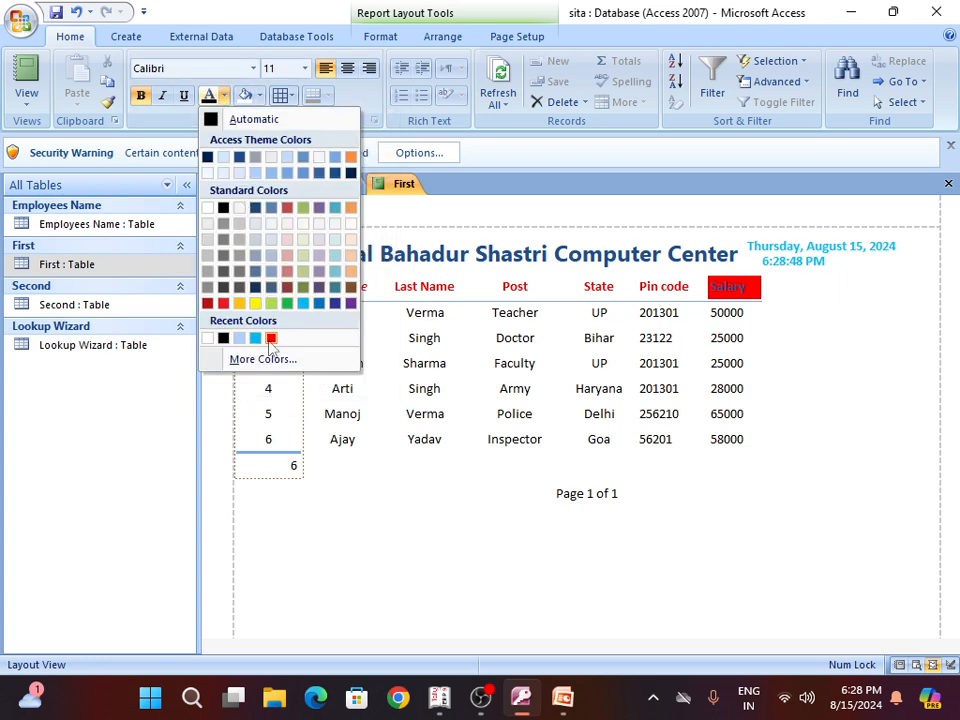
left_click(271, 338)
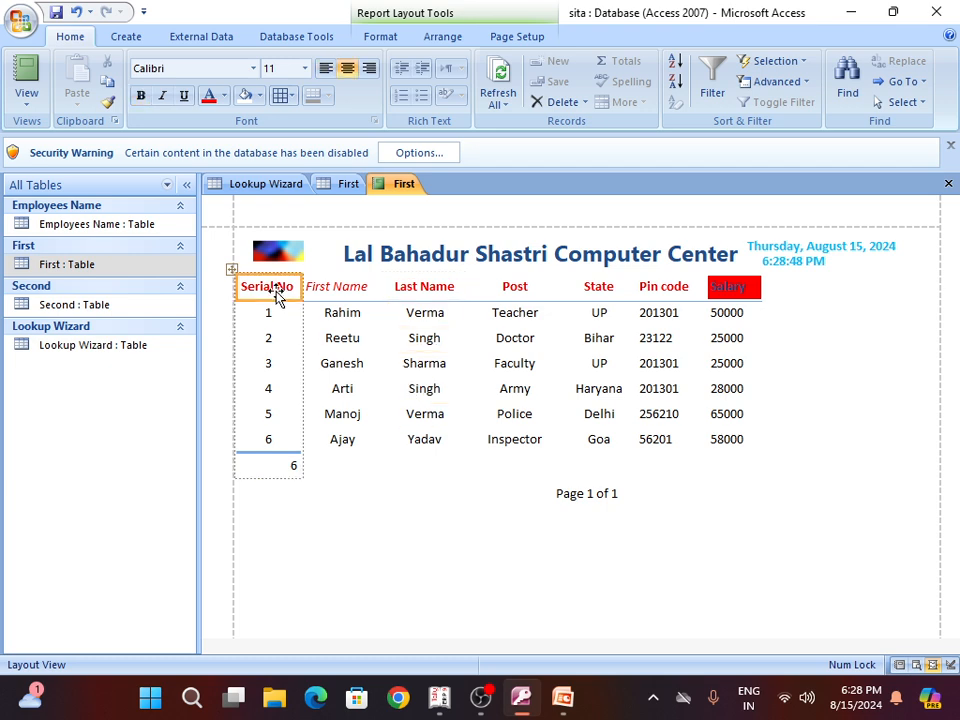
left_click(259, 96)
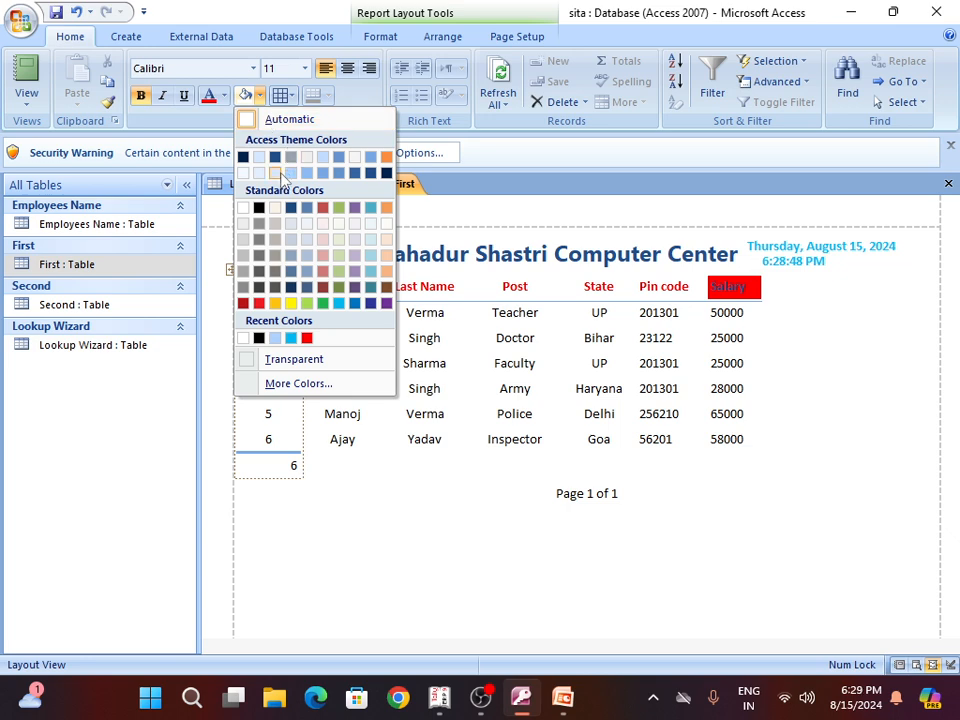
left_click(283, 177)
- Fill the backgrounds of the First Name, Last Name and Post headings with the same pale blue
left_click(325, 286)
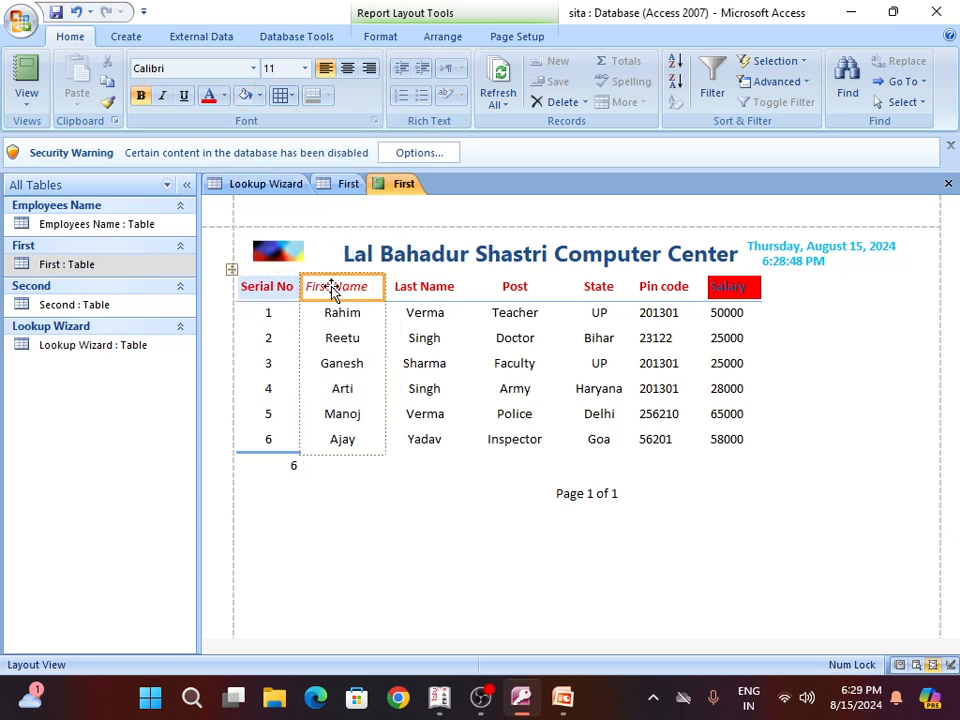
left_click(246, 95)
left_click(412, 288)
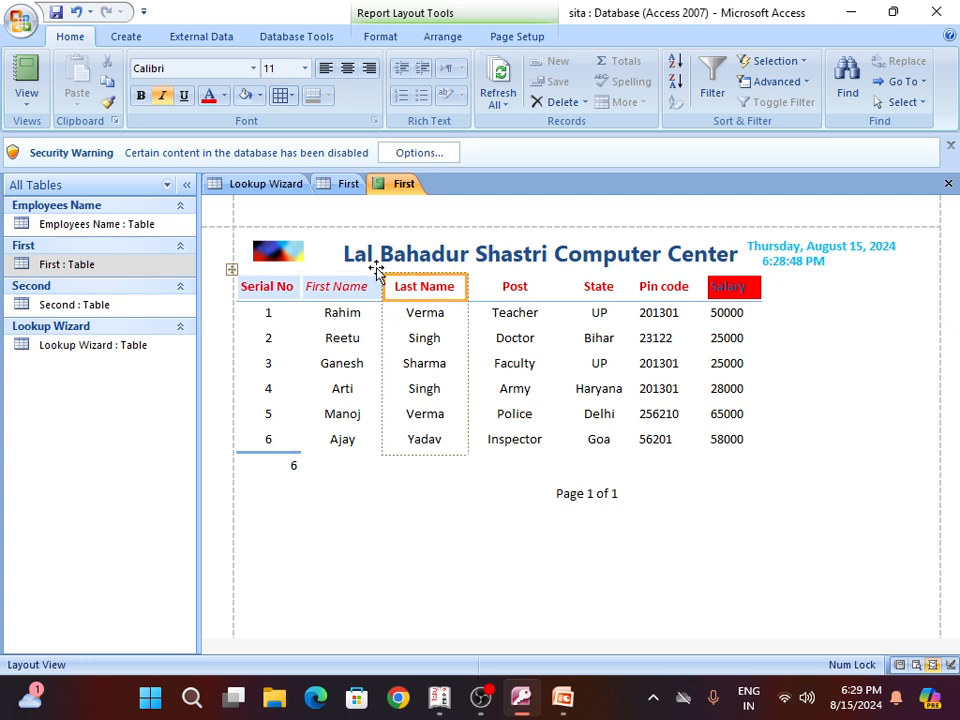
left_click(246, 95)
left_click(506, 290)
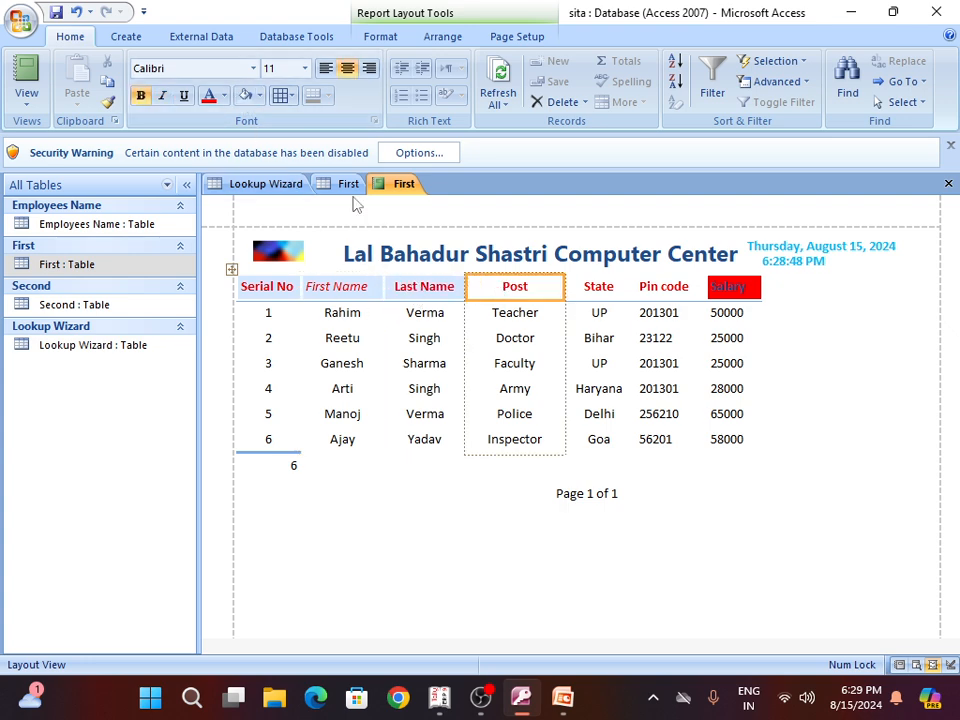
left_click(246, 95)
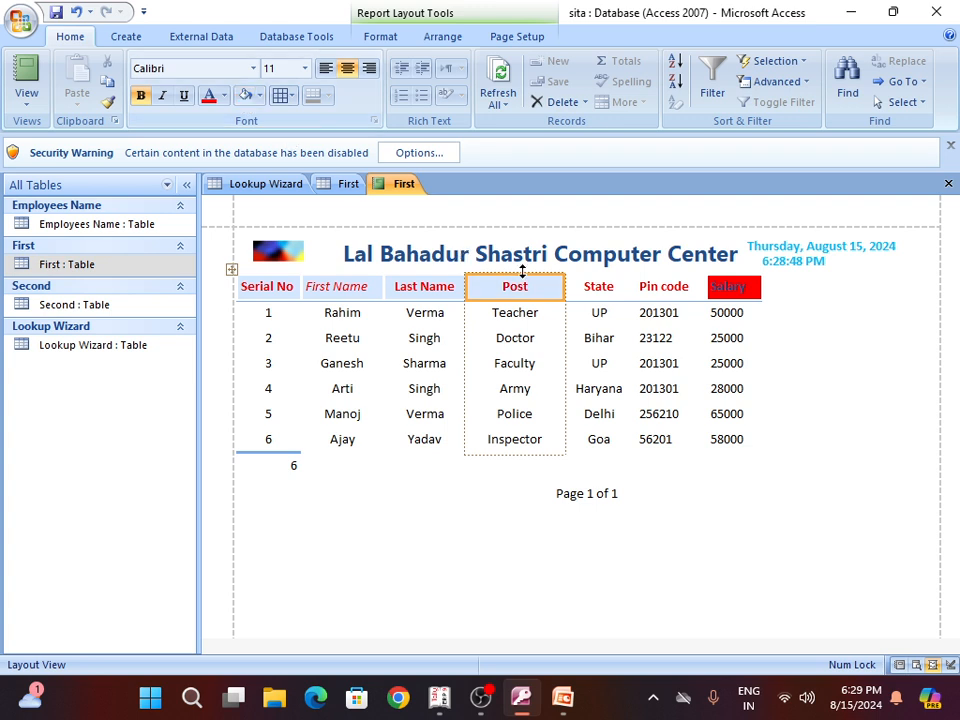
- Fill the backgrounds of the State and Pin code headings with the same pale blue as the other headings
left_click(594, 288)
left_click(246, 95)
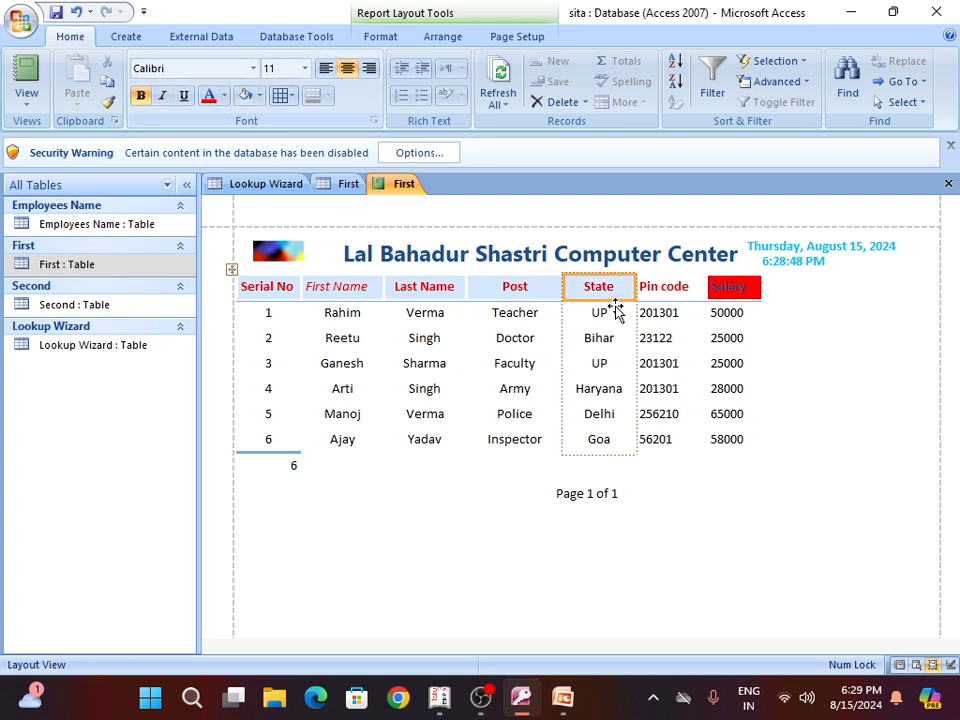
left_click(660, 290)
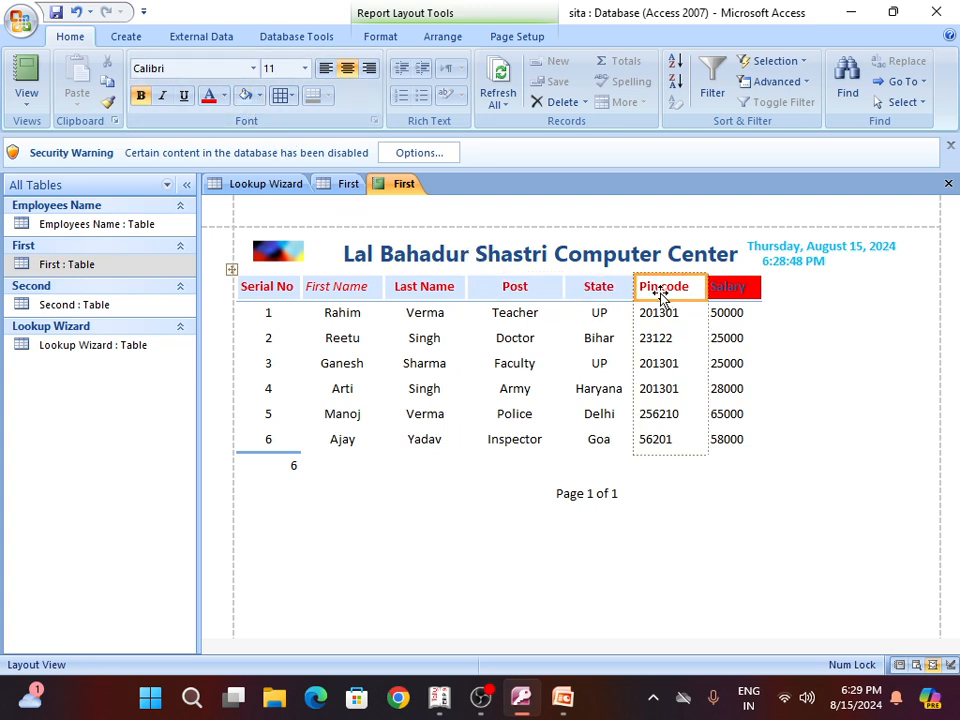
left_click(245, 97)
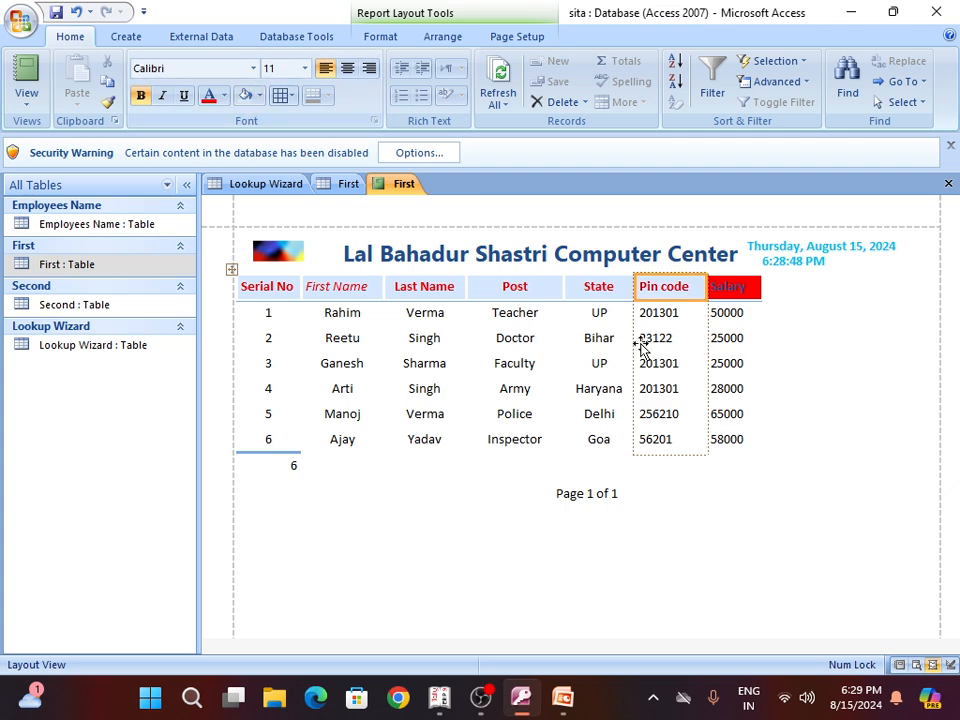
- Reset the Salary heading's font color to Automatic and clear its red background fill
left_click(728, 288)
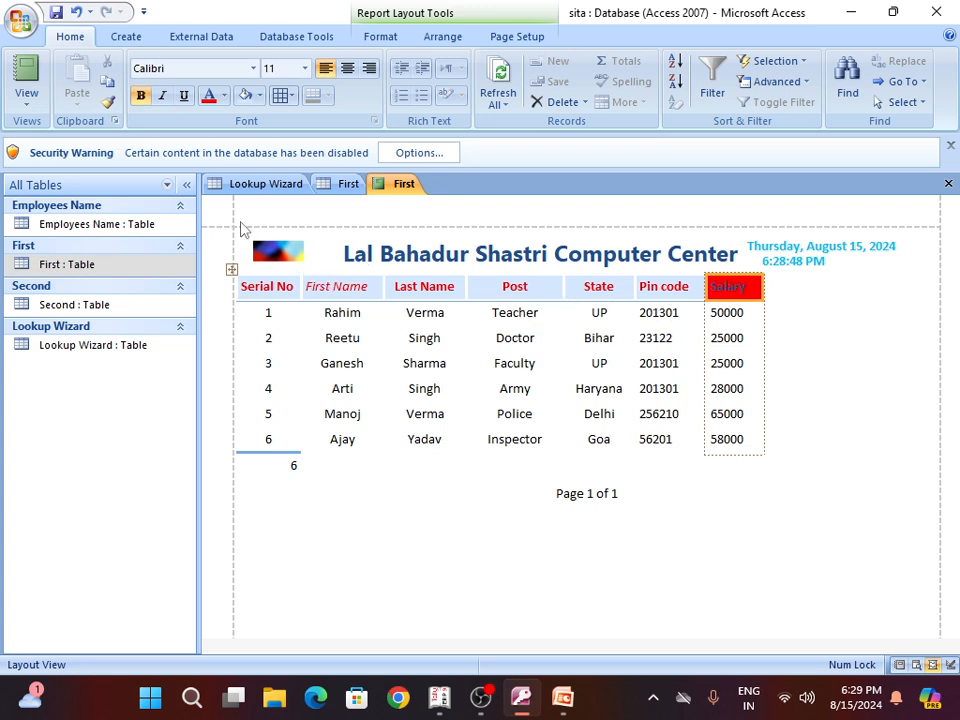
left_click(223, 95)
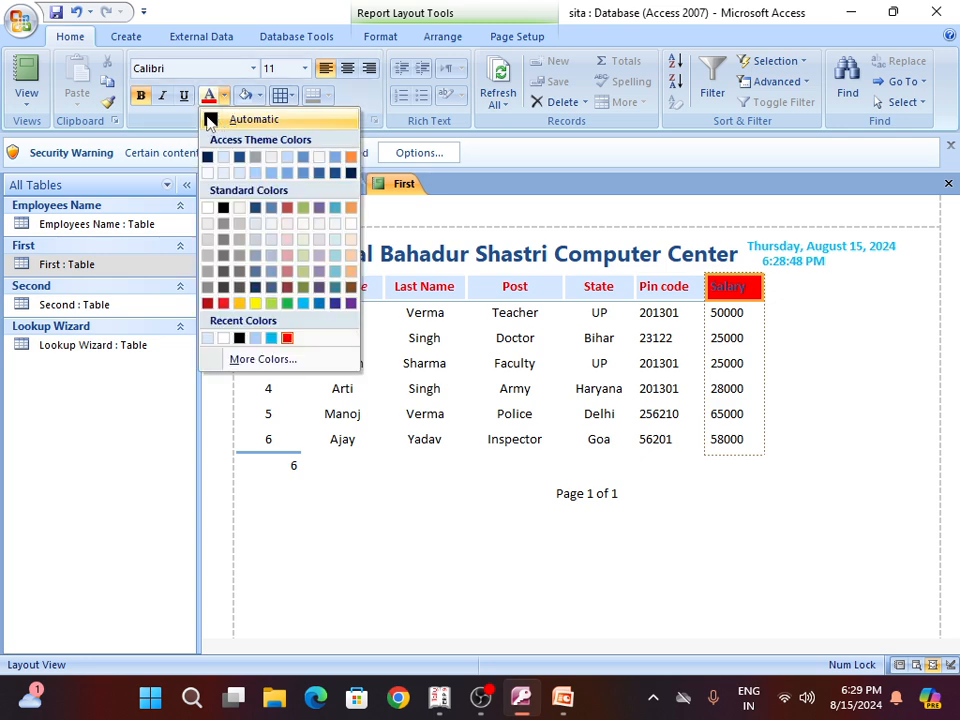
left_click(212, 120)
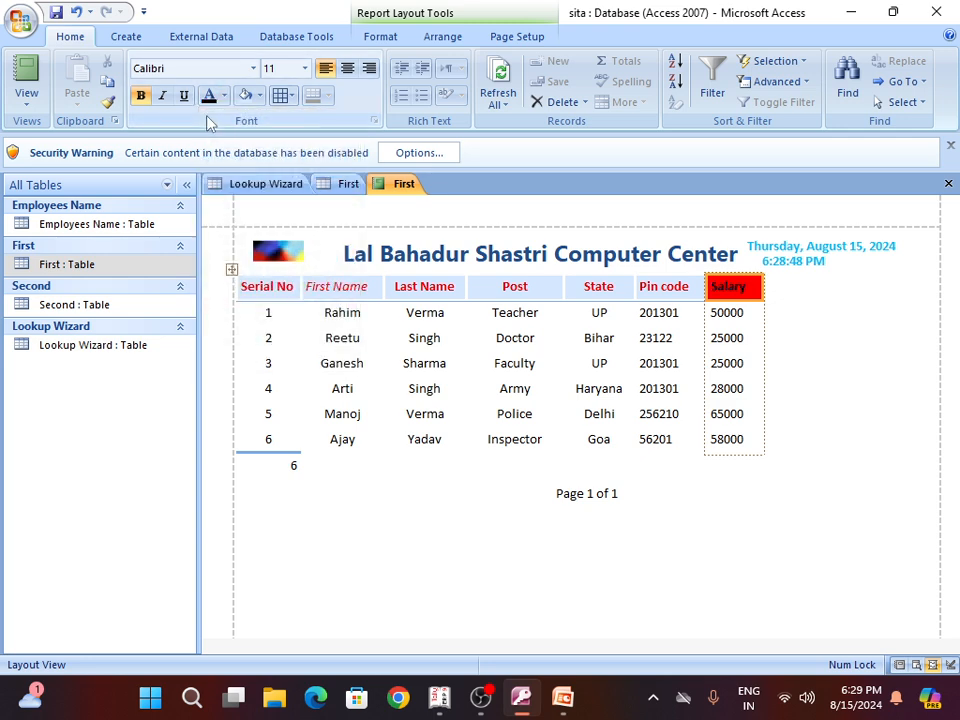
left_click(733, 328)
left_click(725, 287)
left_click(259, 96)
left_click(250, 120)
left_click(696, 413)
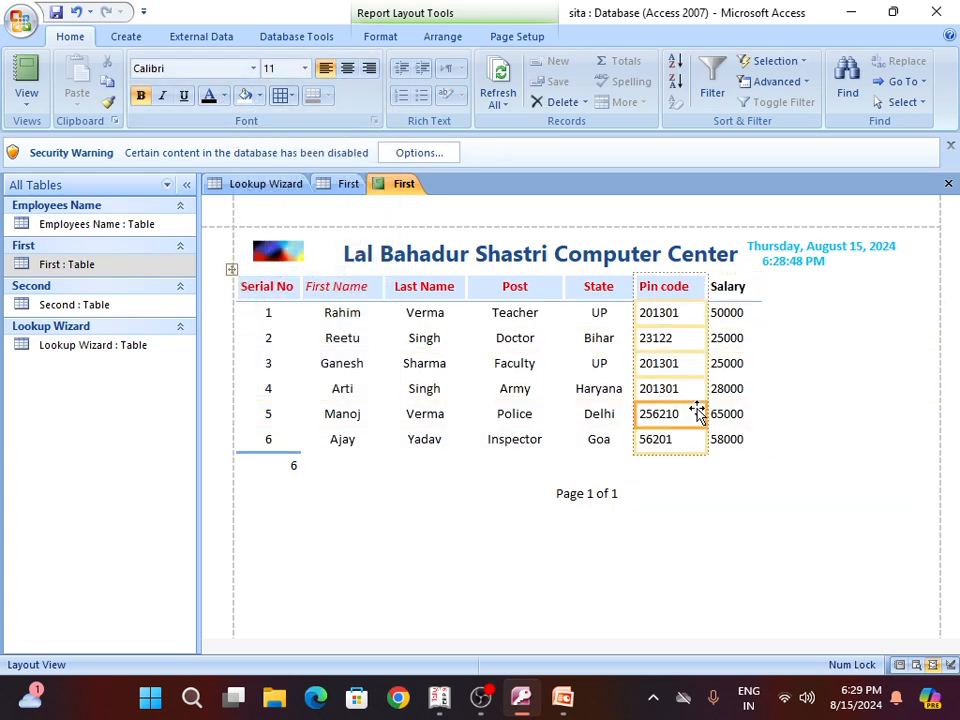
- Color the Salary heading's text red using the recently used red
left_click(728, 286)
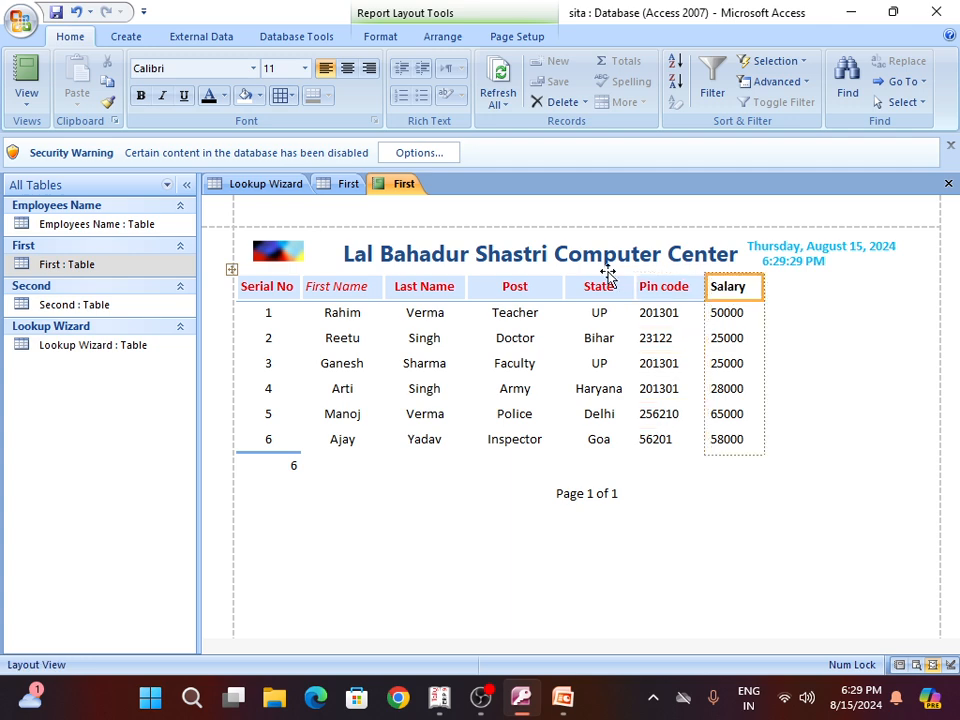
left_click(224, 96)
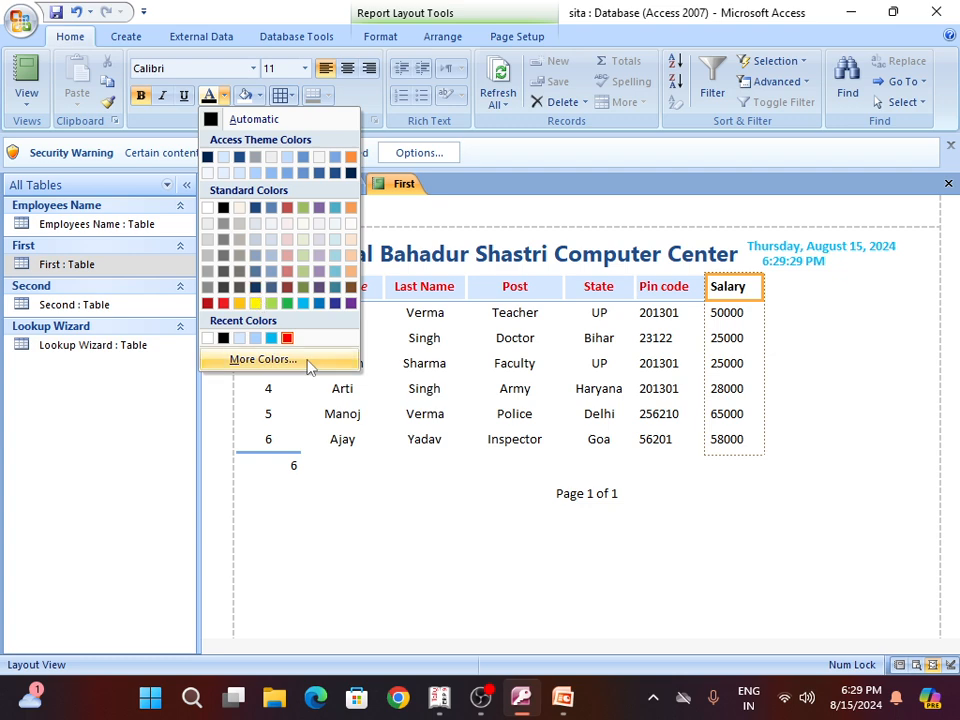
left_click(287, 338)
left_click(540, 368)
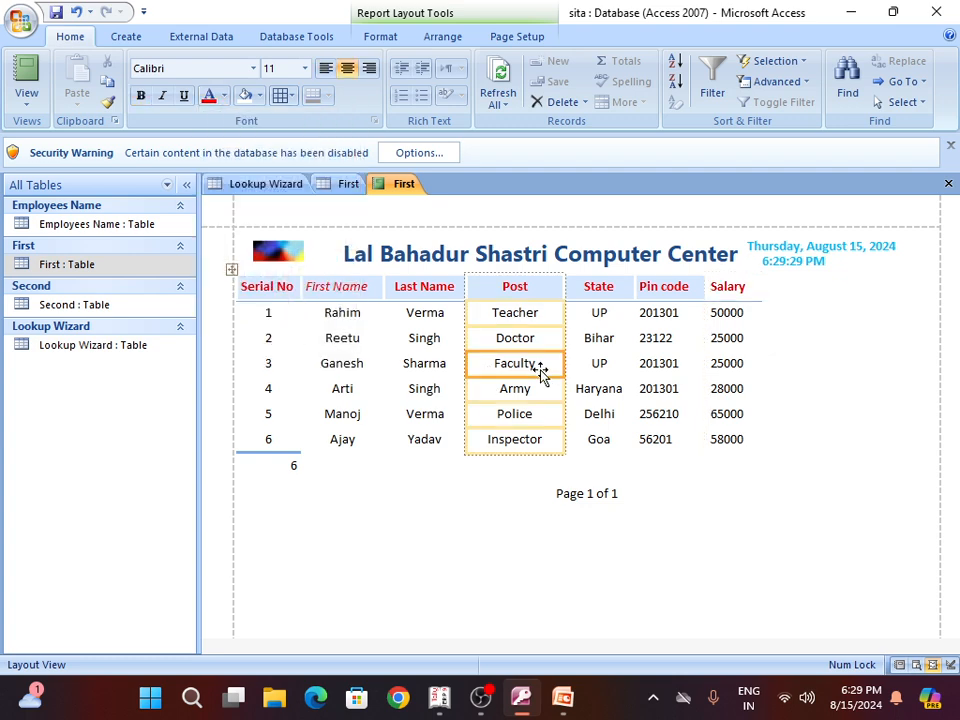
left_click(347, 364)
left_click(278, 345)
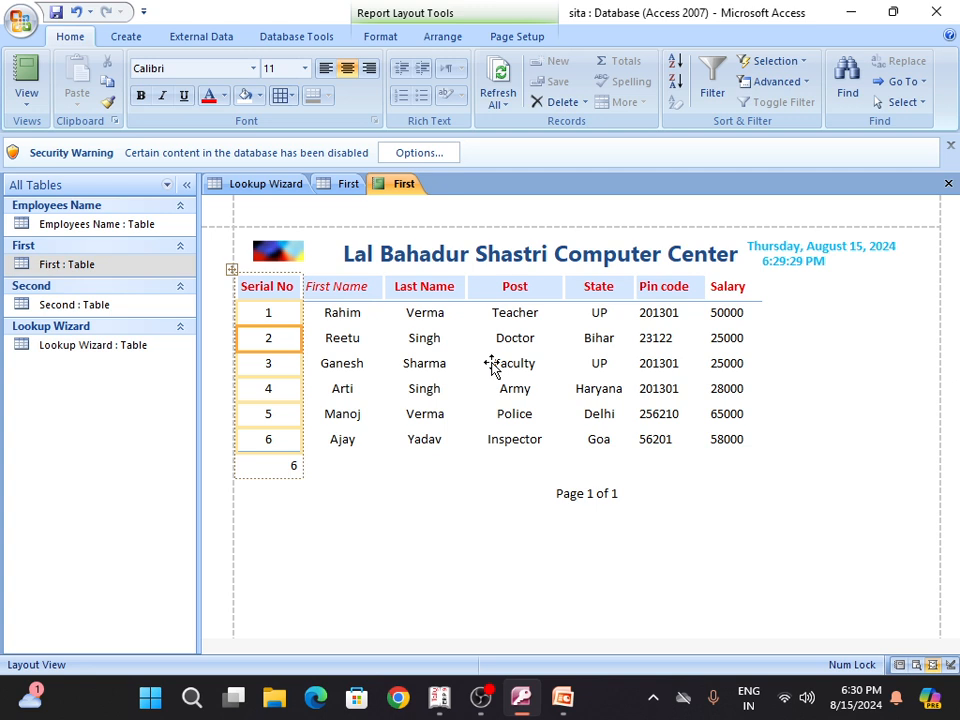
left_click(482, 705)
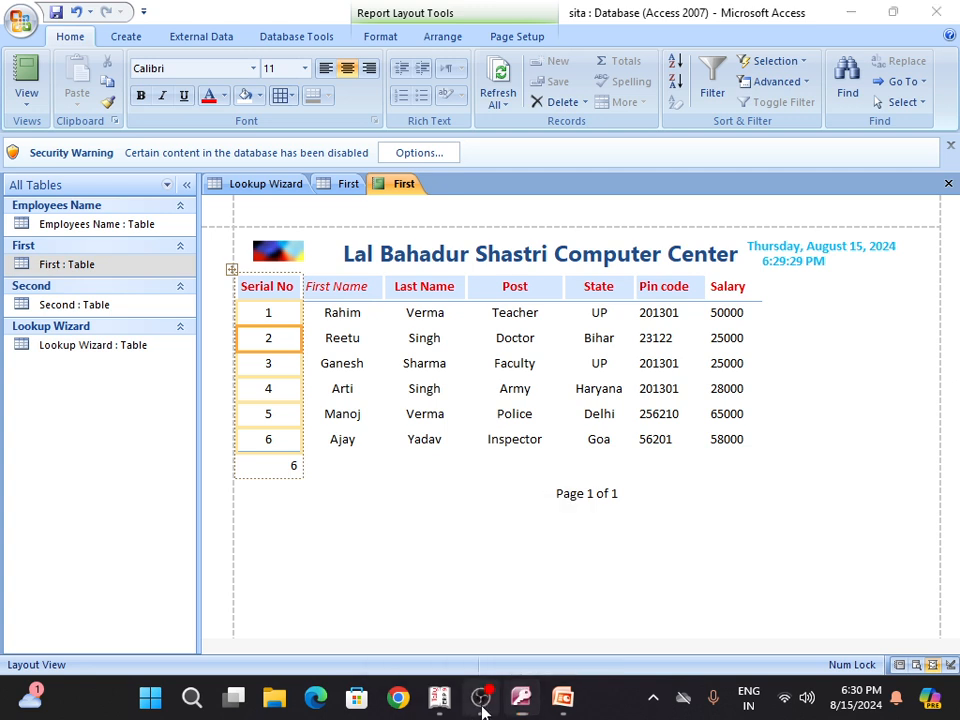